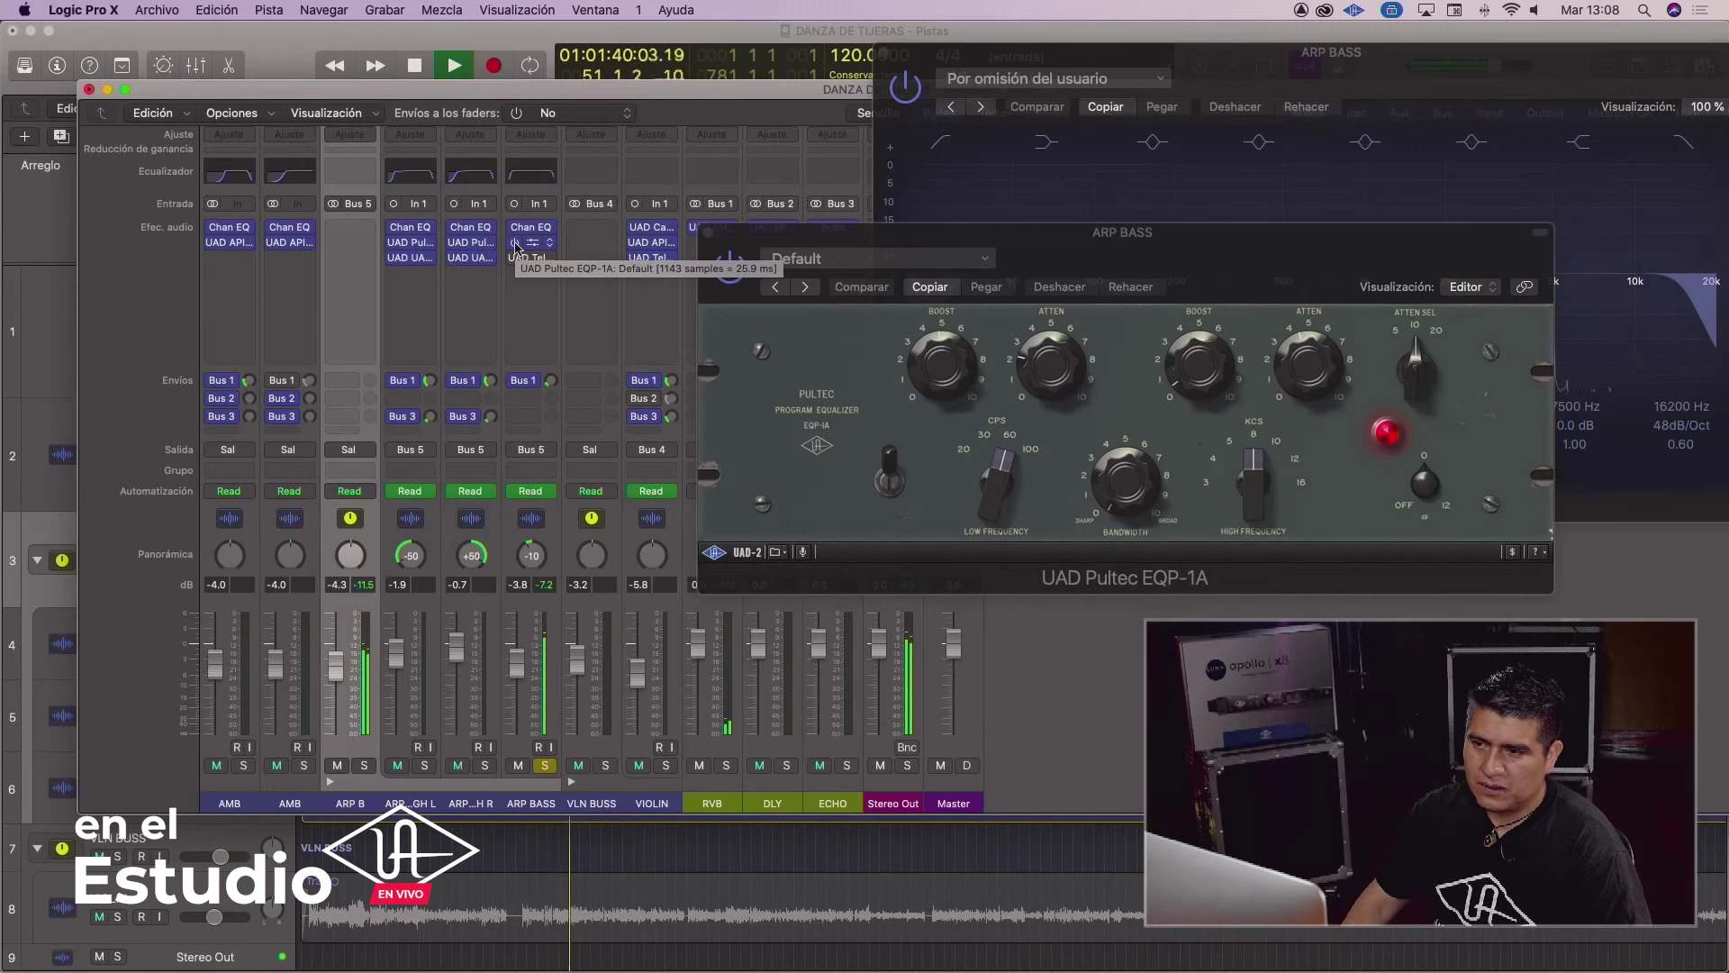
Stop playback and examine the Pultec EQP-1A boost, attenuation and frequency settings on ARP BASS
{"action": "key", "text": "space"}
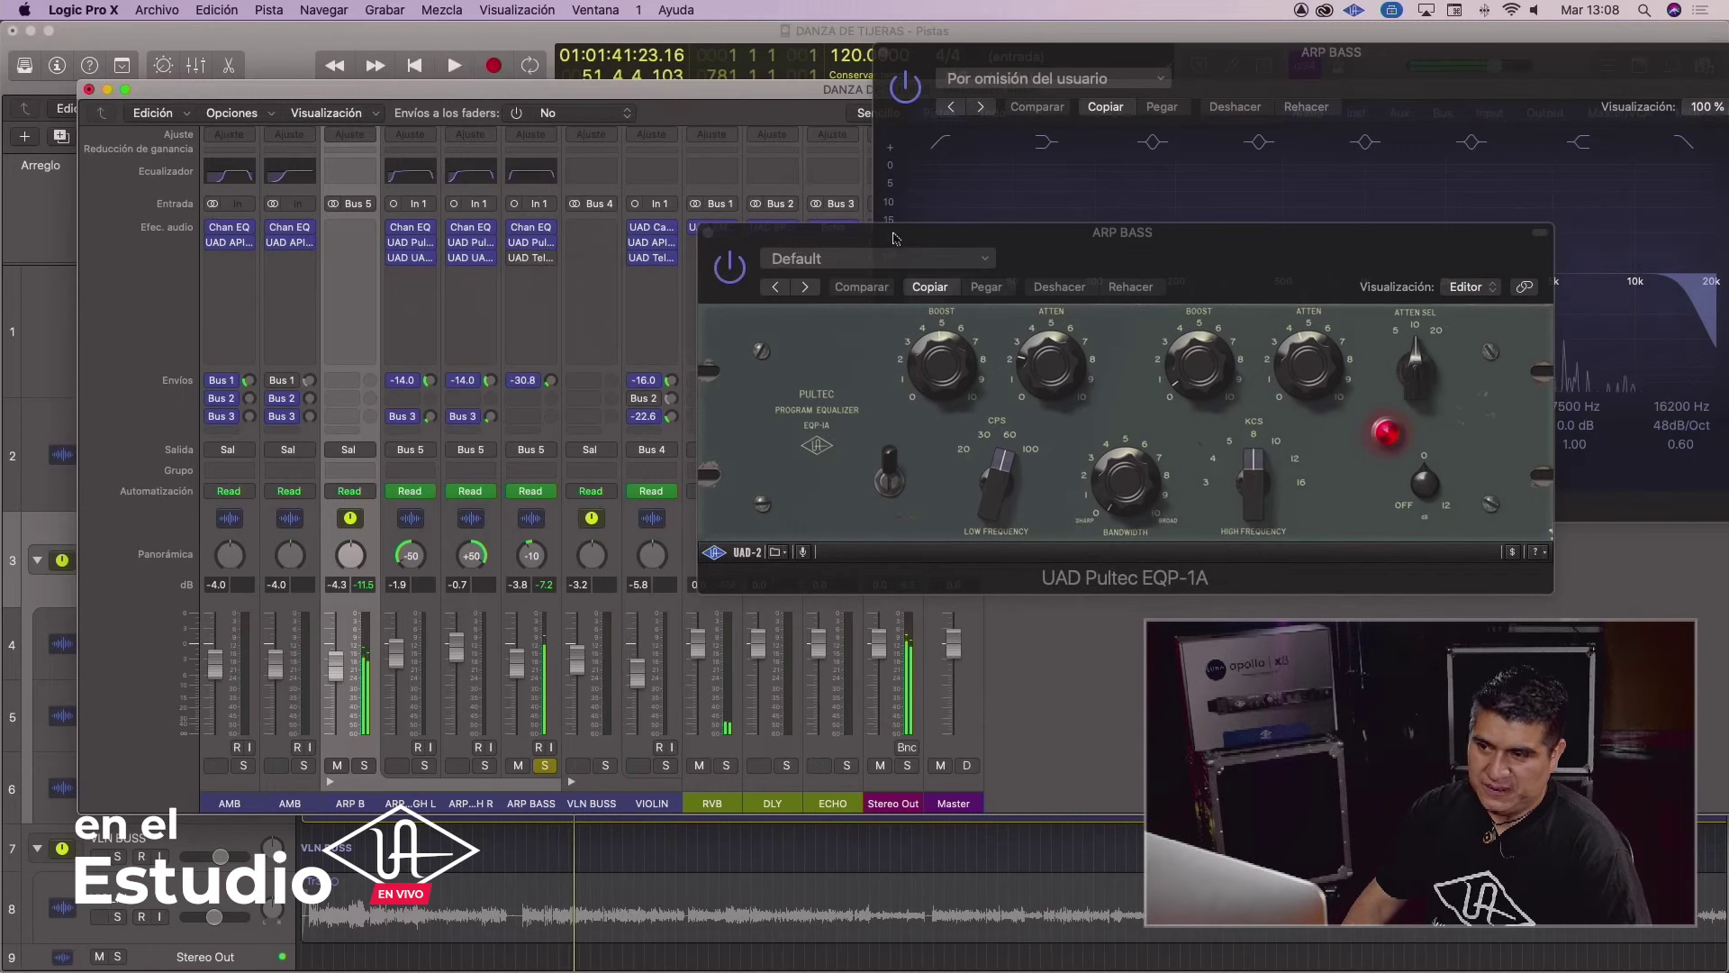
{"action": "left_click_drag", "start_coordinate": [885, 241], "coordinate": [901, 201]}
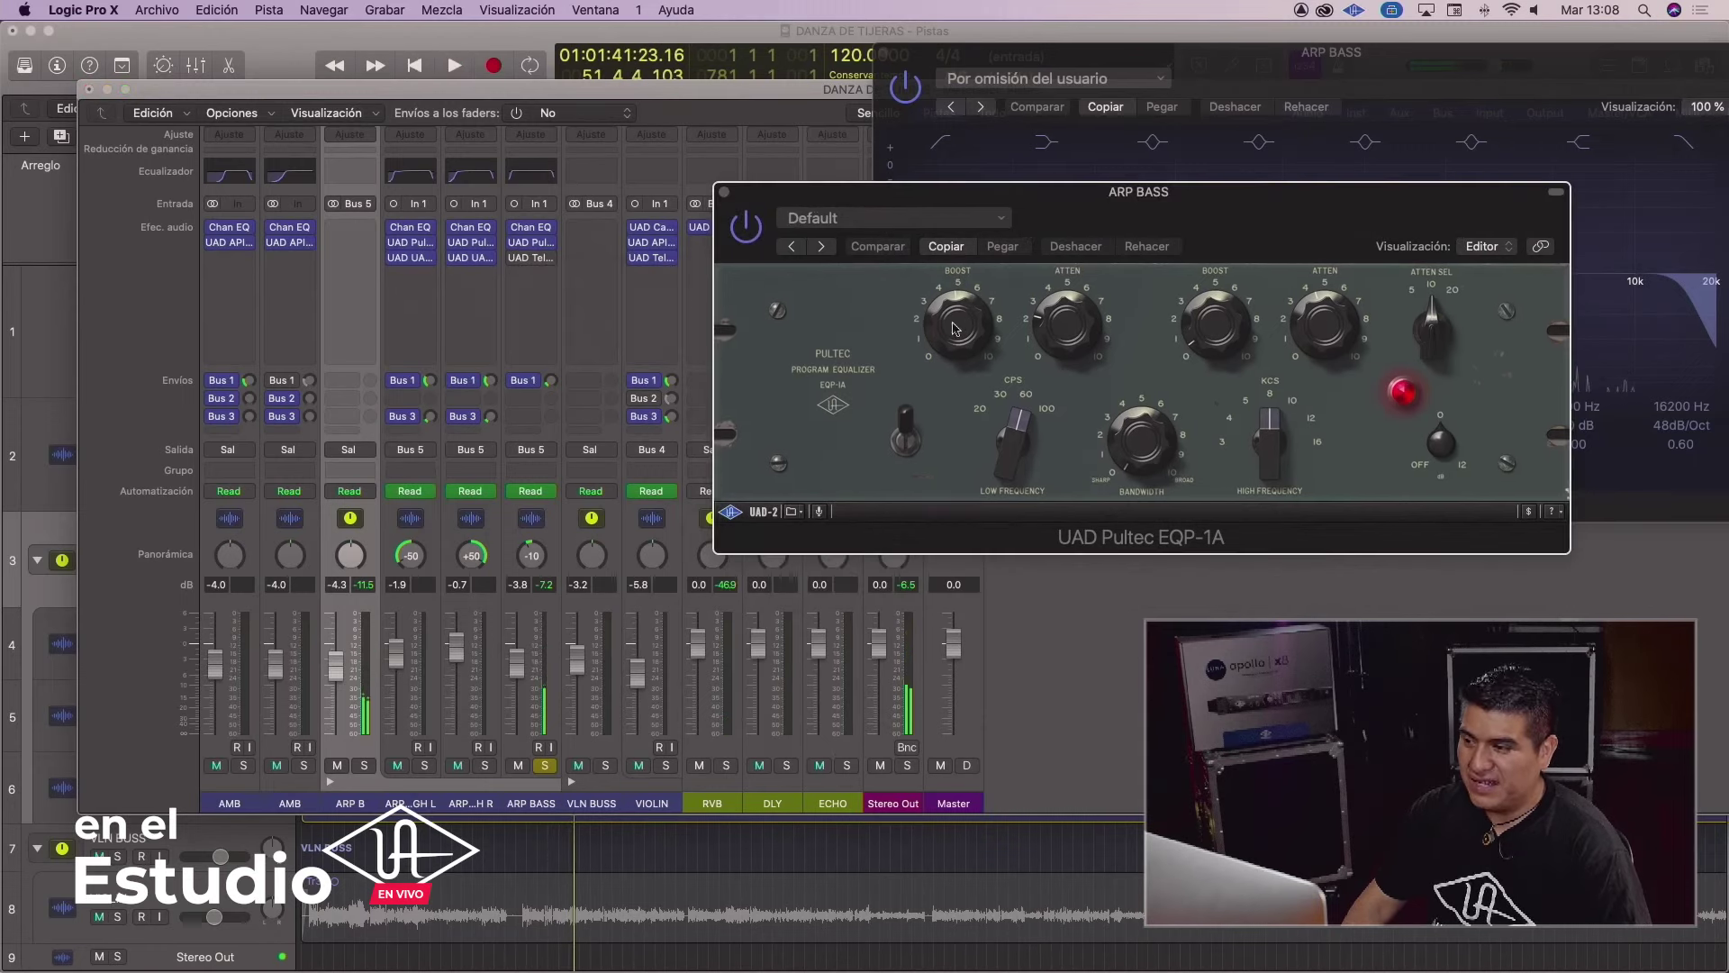
{"action": "left_click_drag", "start_coordinate": [1124, 237], "coordinate": [1066, 235]}
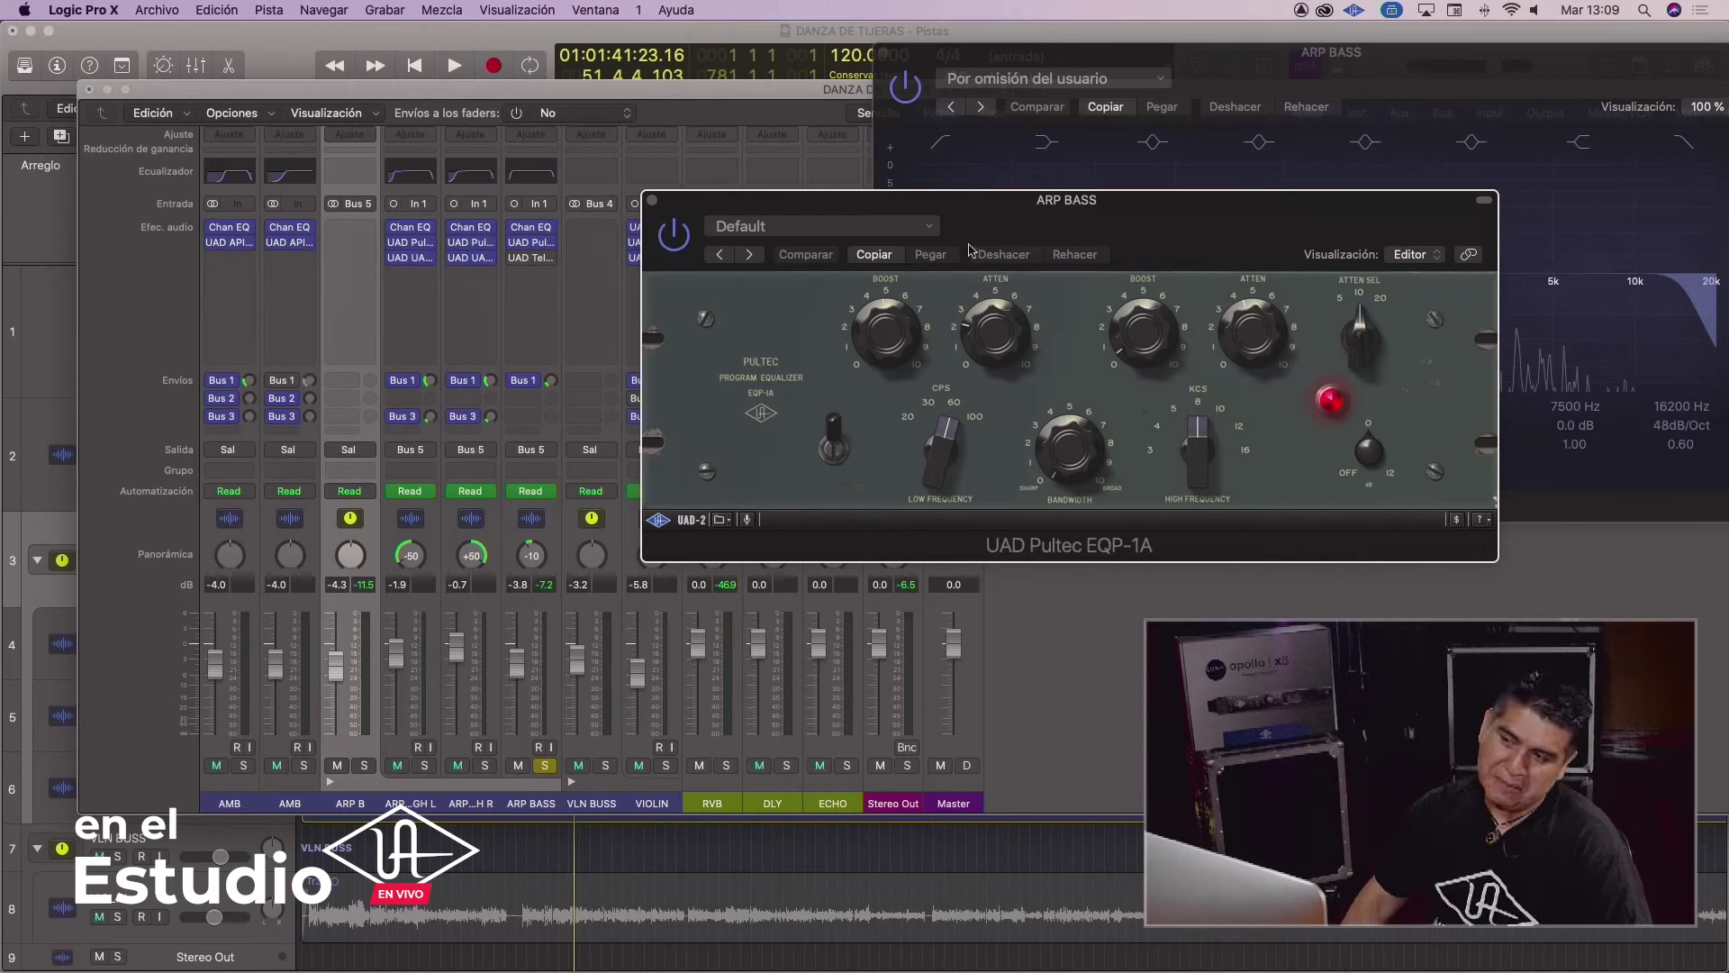
{"action": "left_click_drag", "start_coordinate": [1002, 227], "coordinate": [949, 218]}
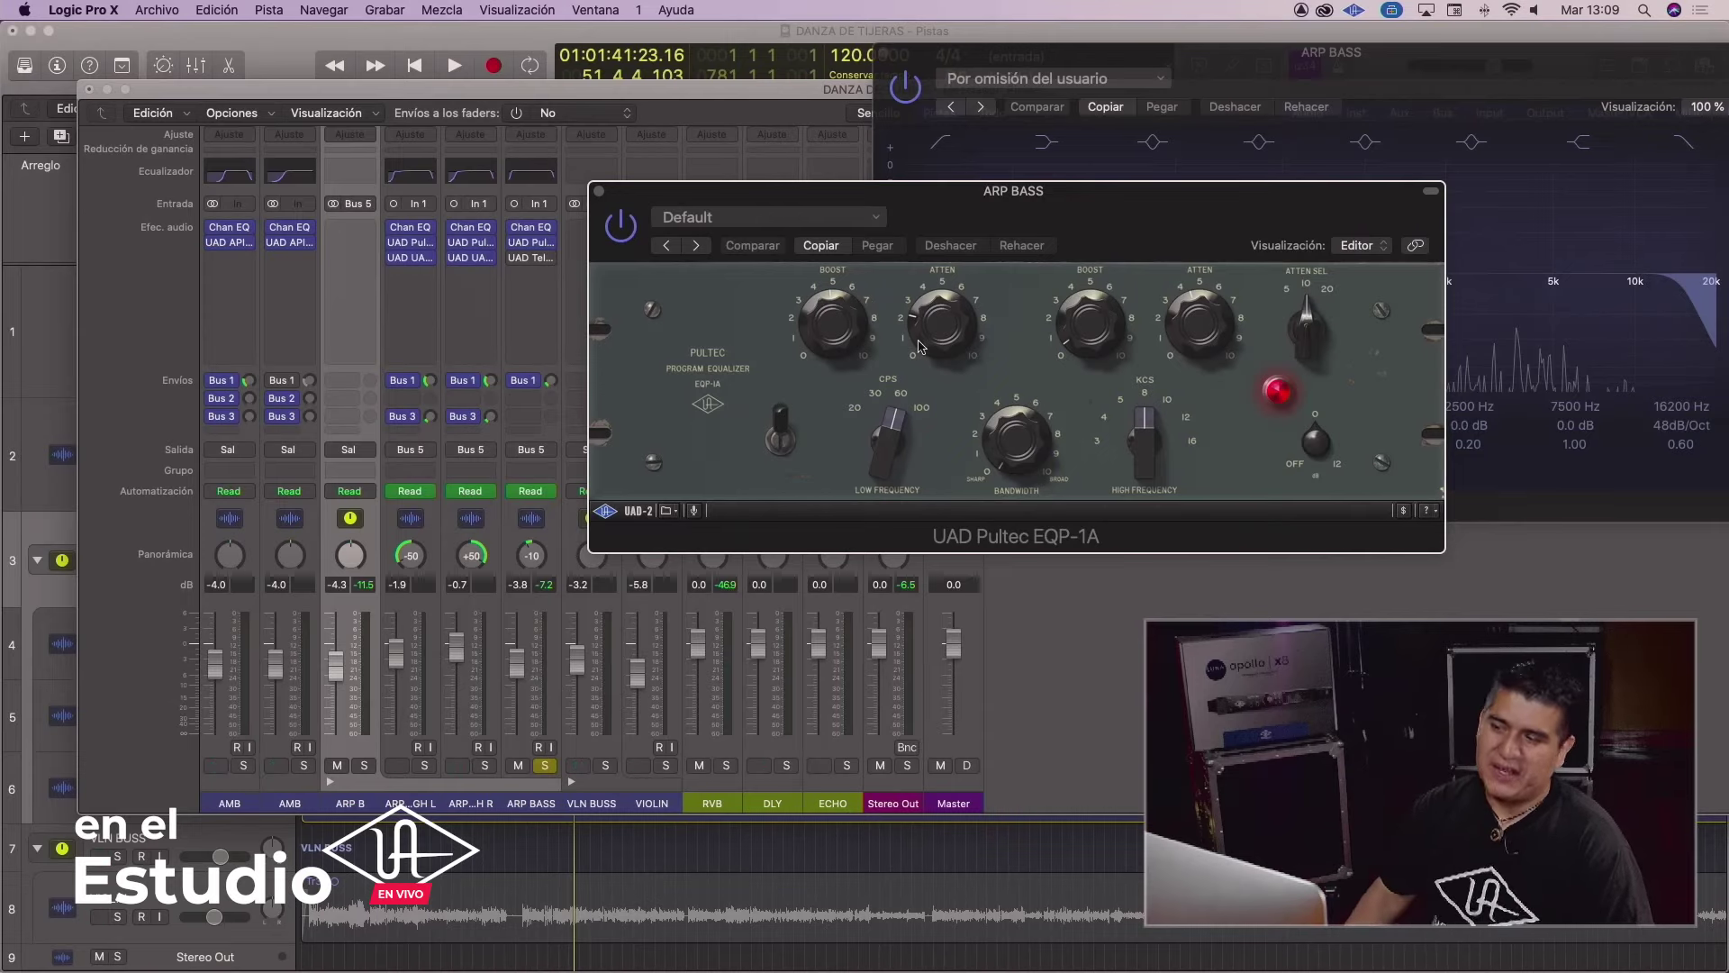
{"action": "mouse_move", "coordinate": [1051, 219]}
{"action": "left_mouse_down"}
{"action": "mouse_move", "coordinate": [1080, 172]}
{"action": "mouse_move", "coordinate": [1032, 225]}
{"action": "left_mouse_up"}
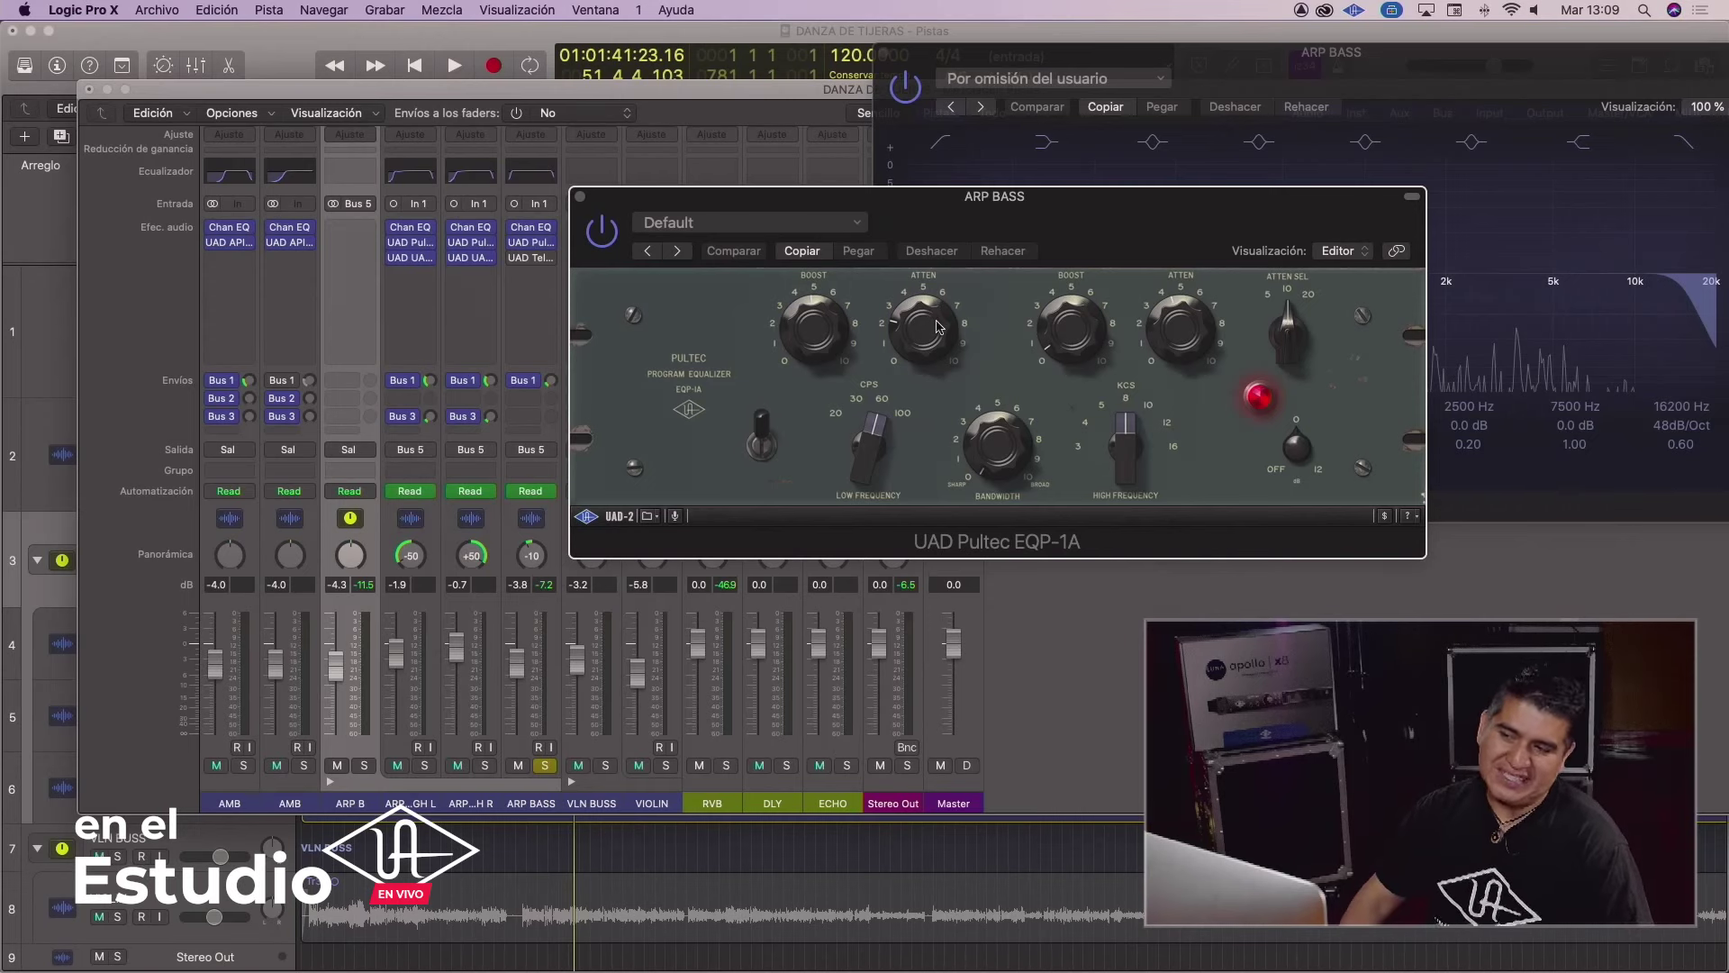
{"action": "left_click_drag", "start_coordinate": [957, 228], "coordinate": [875, 216]}
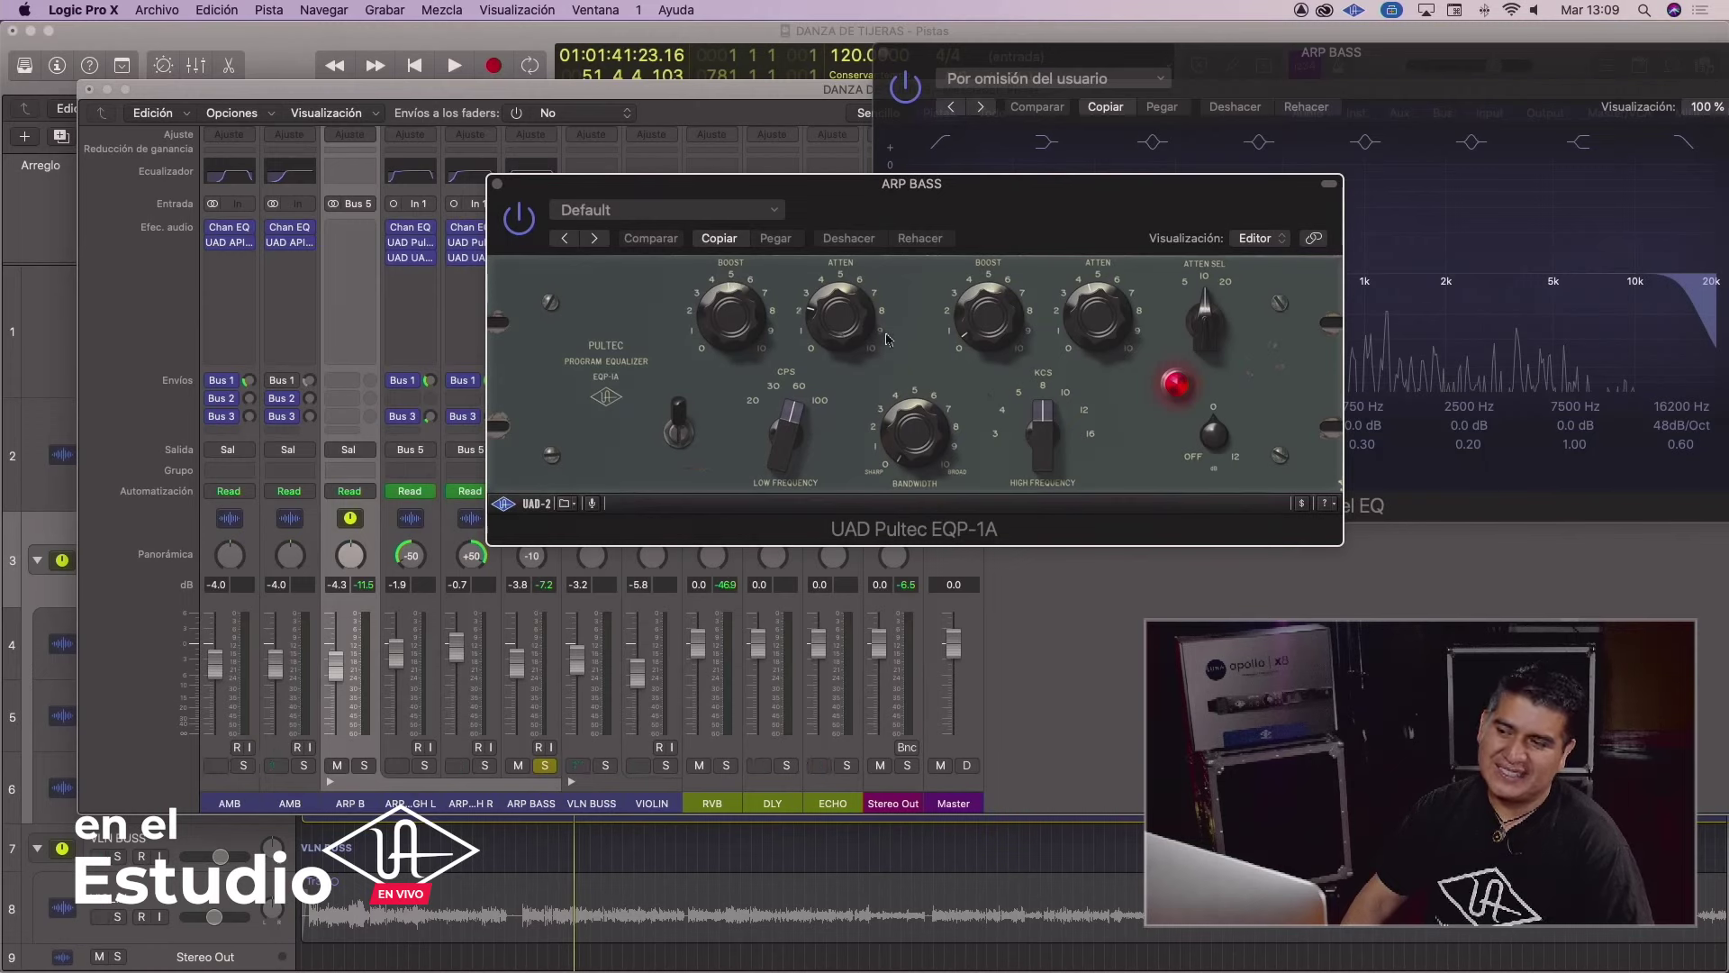
{"action": "left_click_drag", "start_coordinate": [912, 205], "coordinate": [896, 228]}
Play ARP BASS through the Pultec EQP-1A, and bring up its Teletronix LA-2 window beside the equalizer
{"action": "key", "text": "space"}
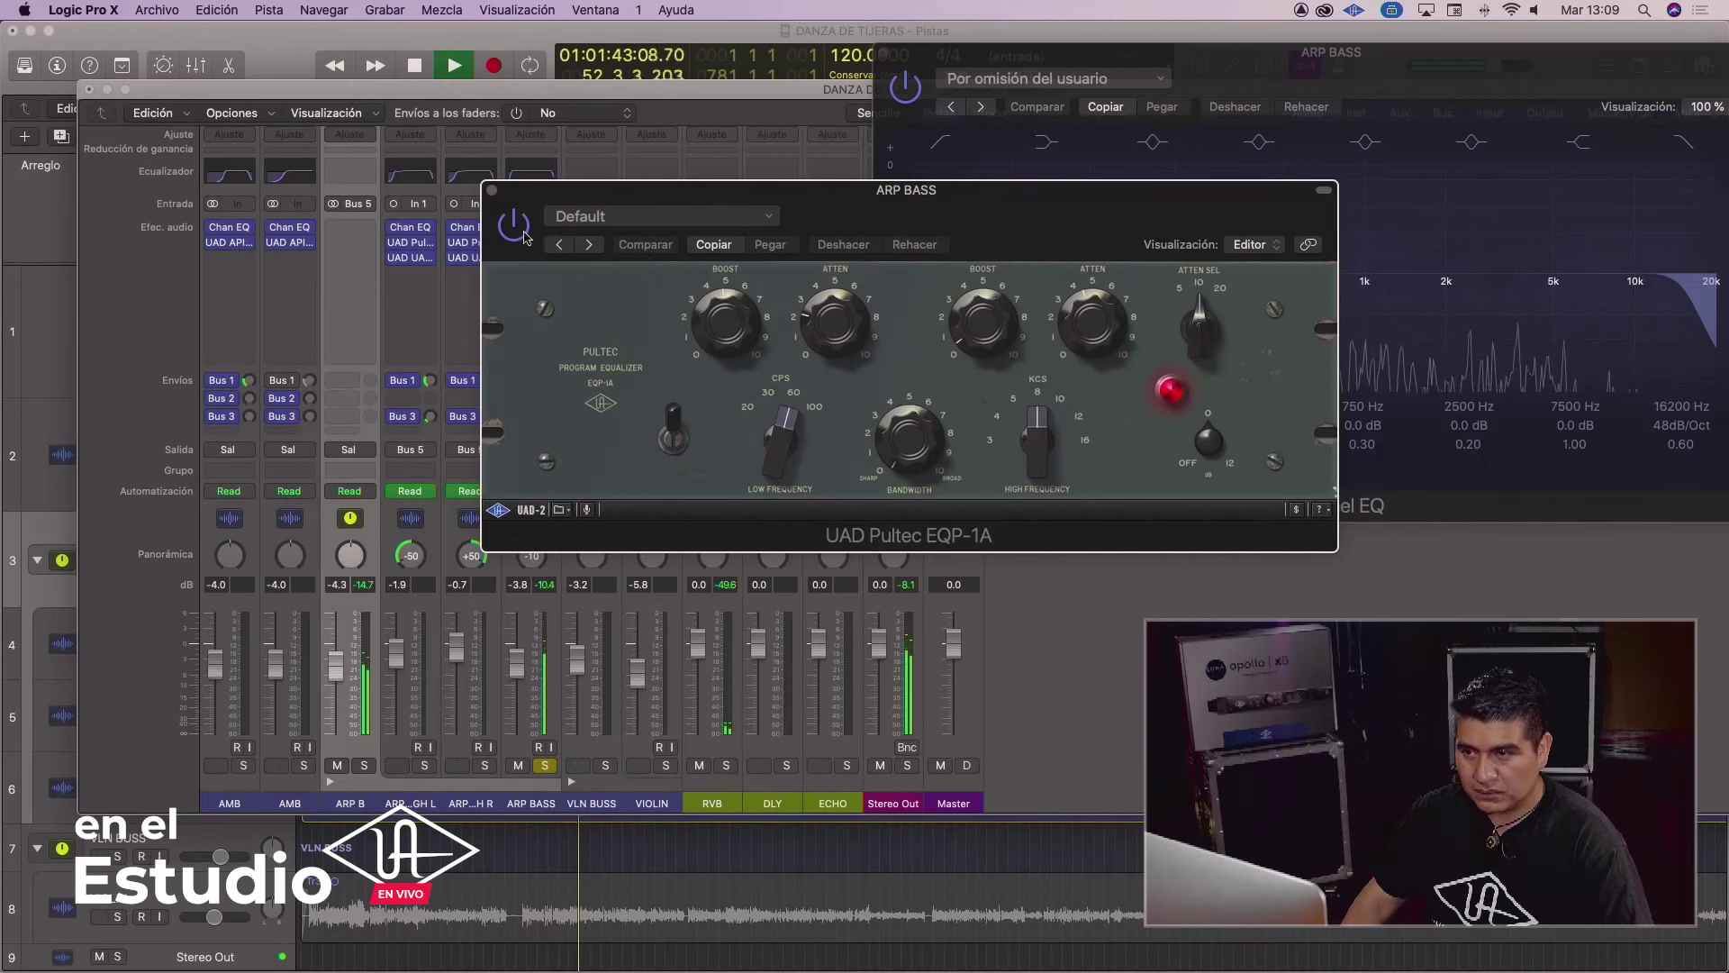
{"action": "left_click", "coordinate": [563, 216]}
{"action": "left_click", "coordinate": [644, 189]}
{"action": "left_click_drag", "start_coordinate": [658, 196], "coordinate": [838, 194]}
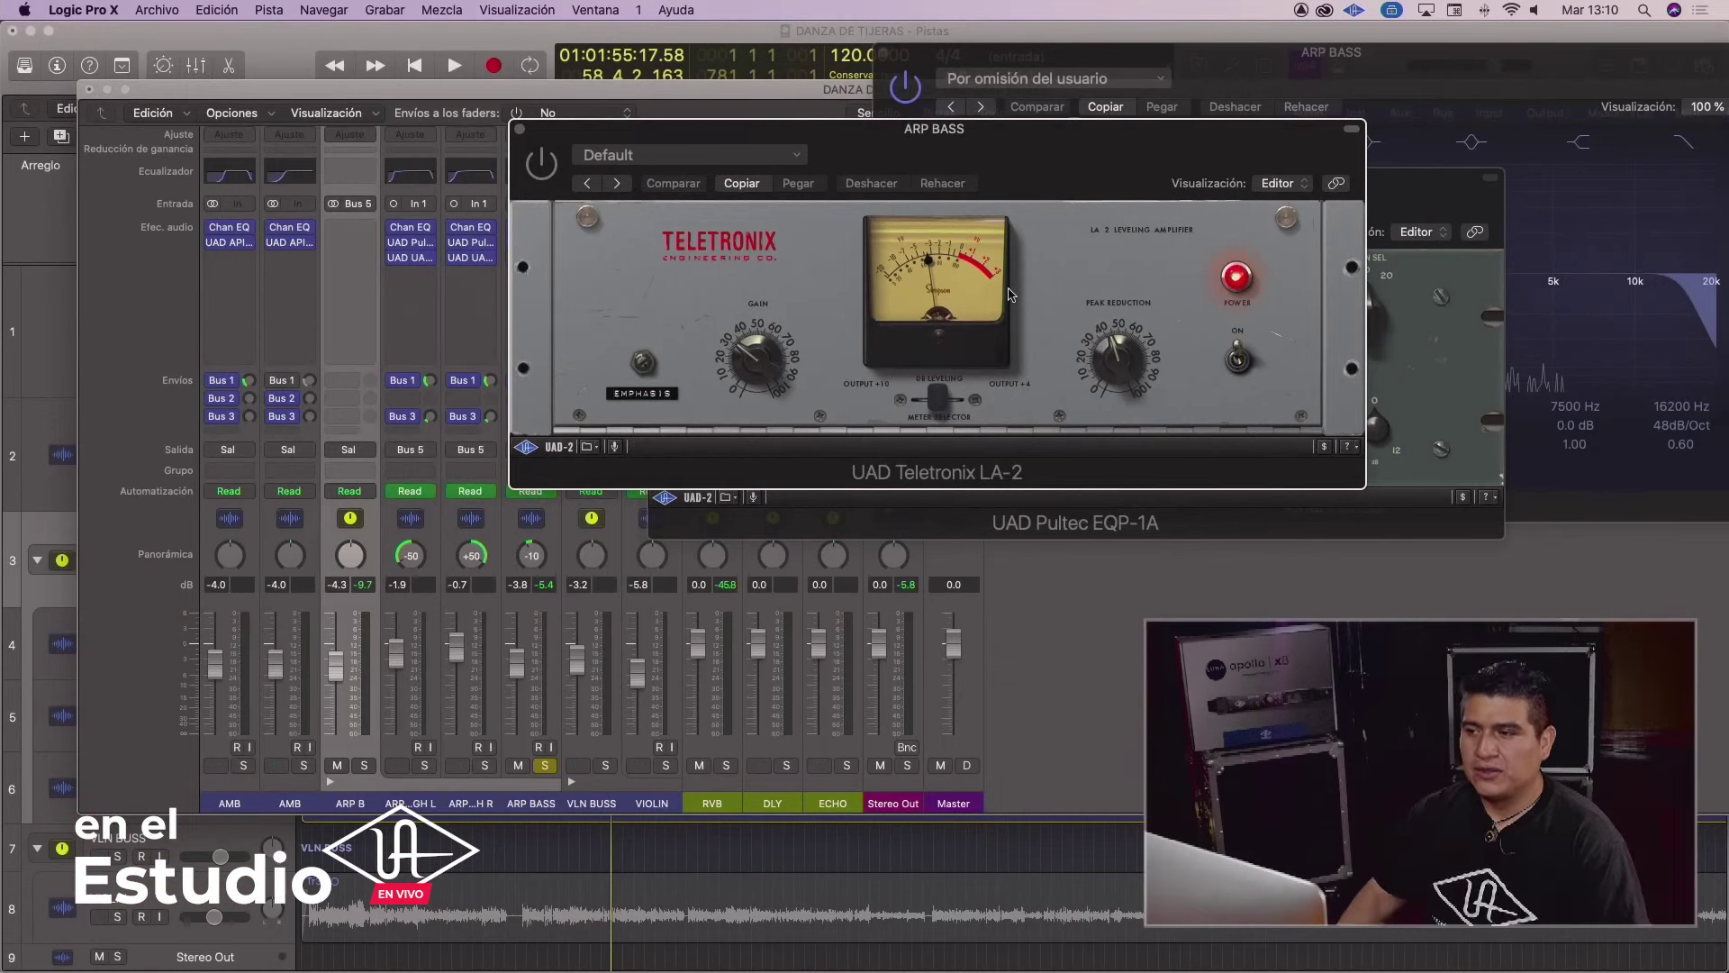
{"action": "left_click_drag", "start_coordinate": [1071, 163], "coordinate": [1010, 186]}
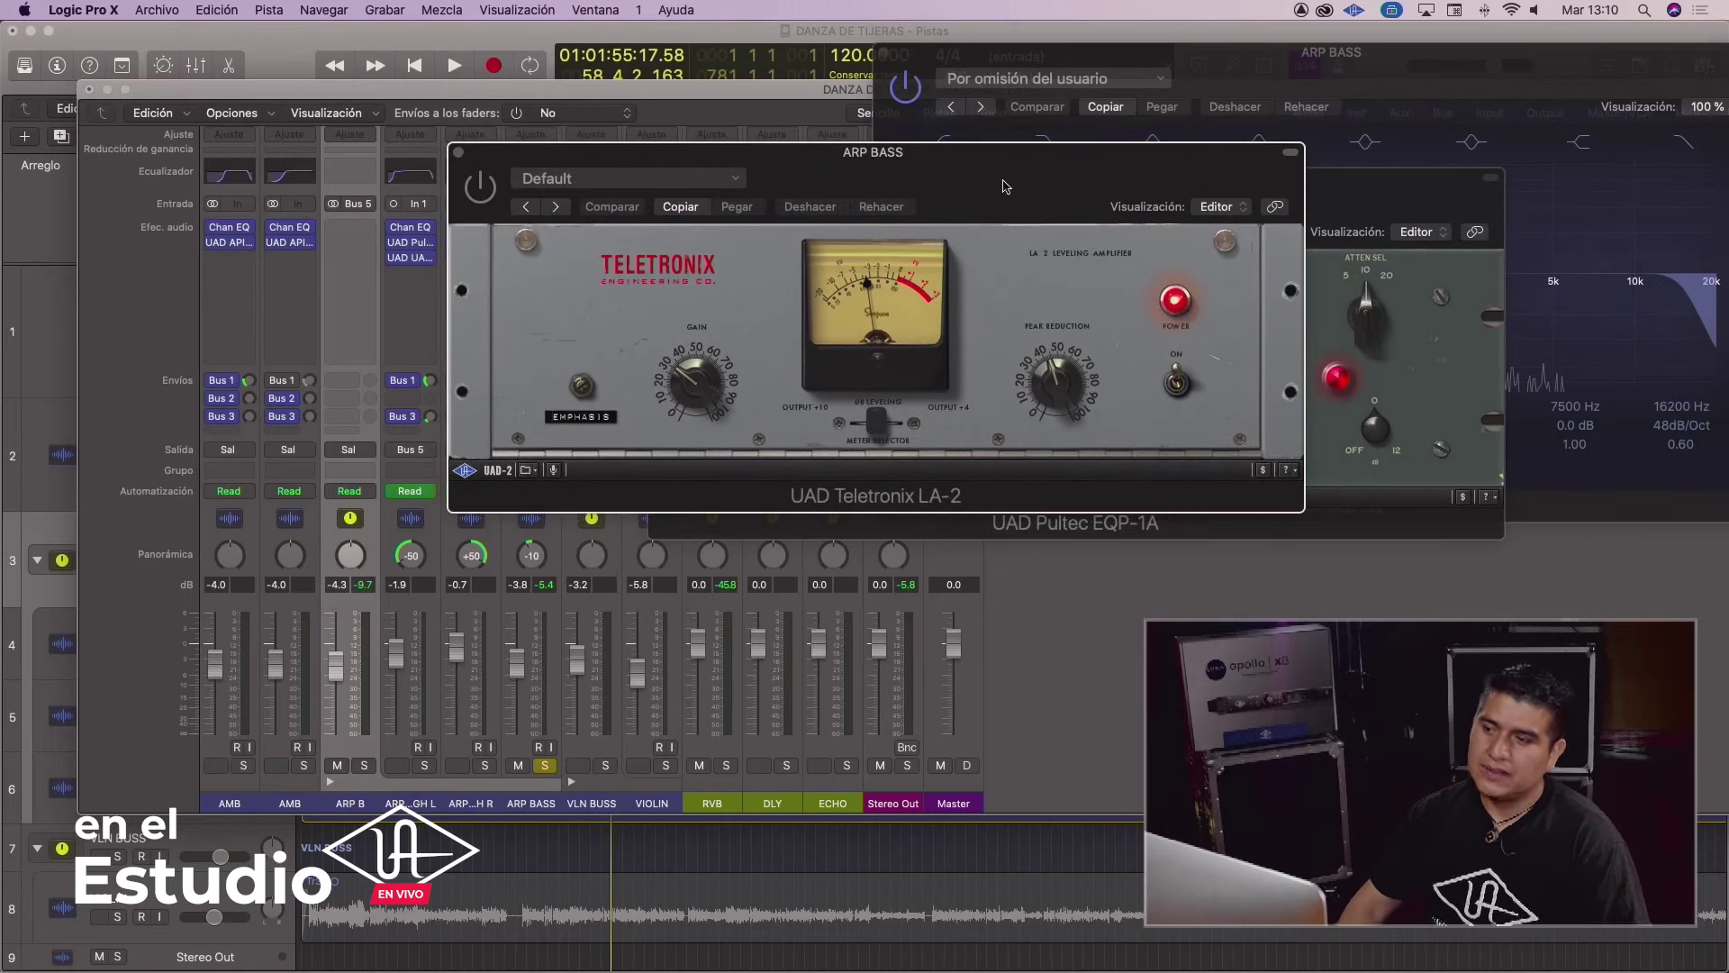
{"action": "left_click_drag", "start_coordinate": [1005, 186], "coordinate": [1036, 171]}
{"action": "left_click_drag", "start_coordinate": [765, 140], "coordinate": [1060, 225]}
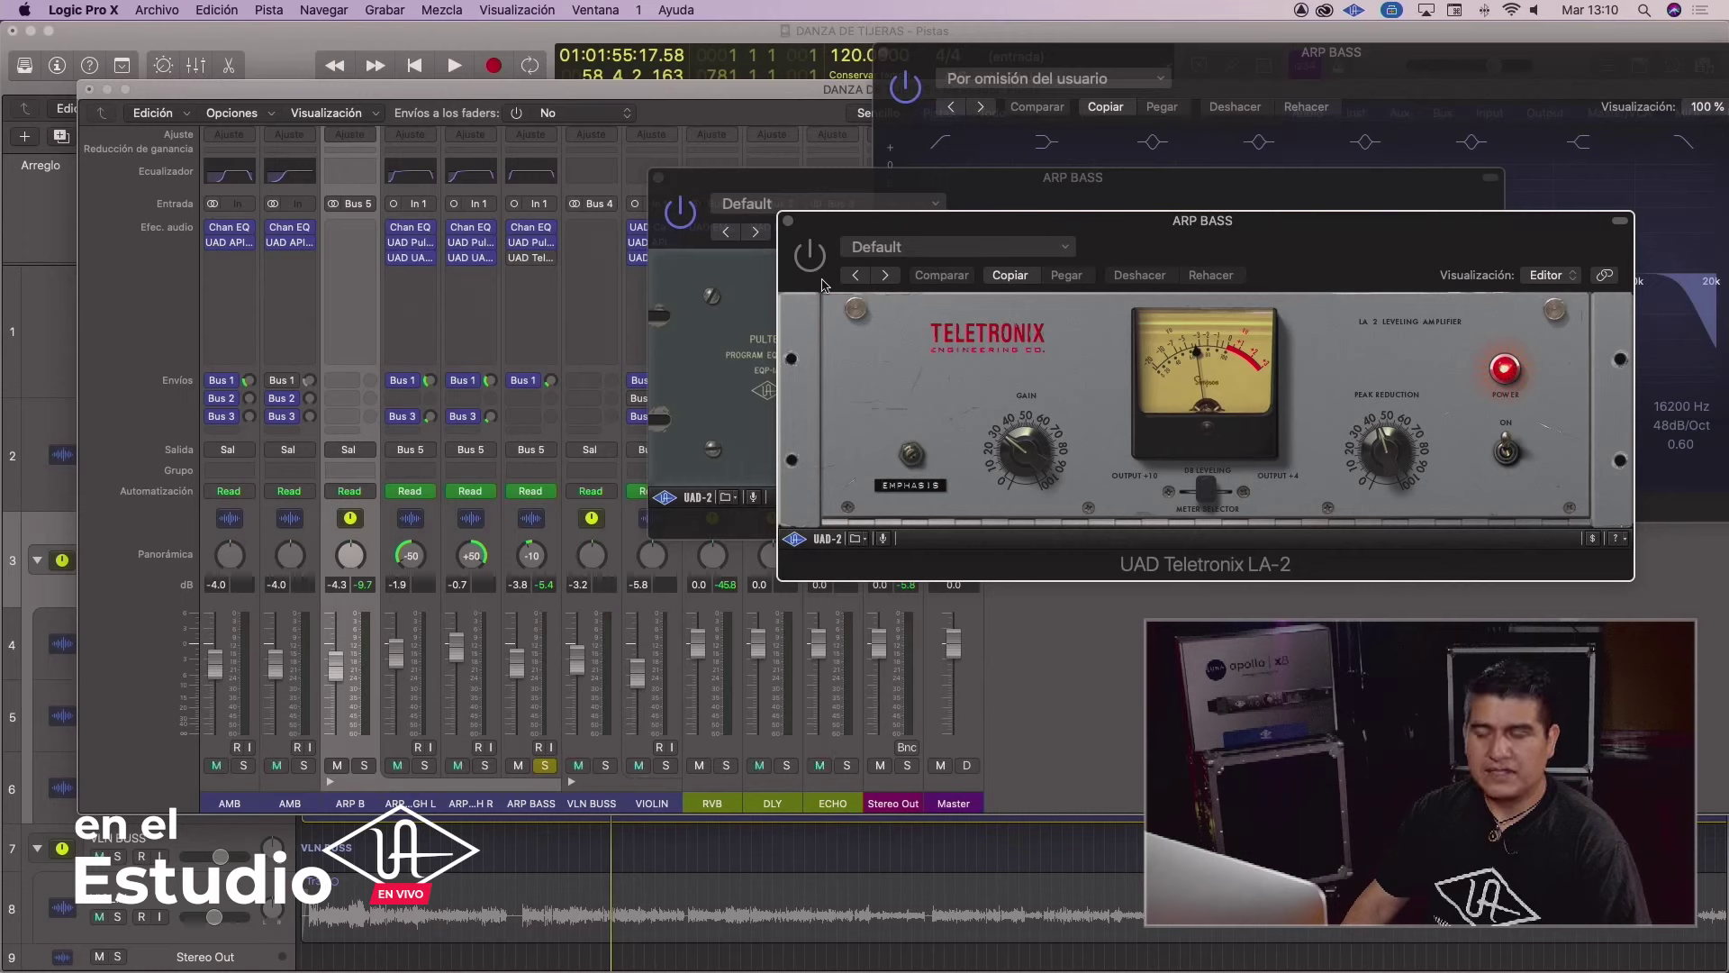
Play the soloed ARP BASS passage and compare its sound with the Teletronix LA-2 bypassed and enabled
{"action": "key", "text": "space"}
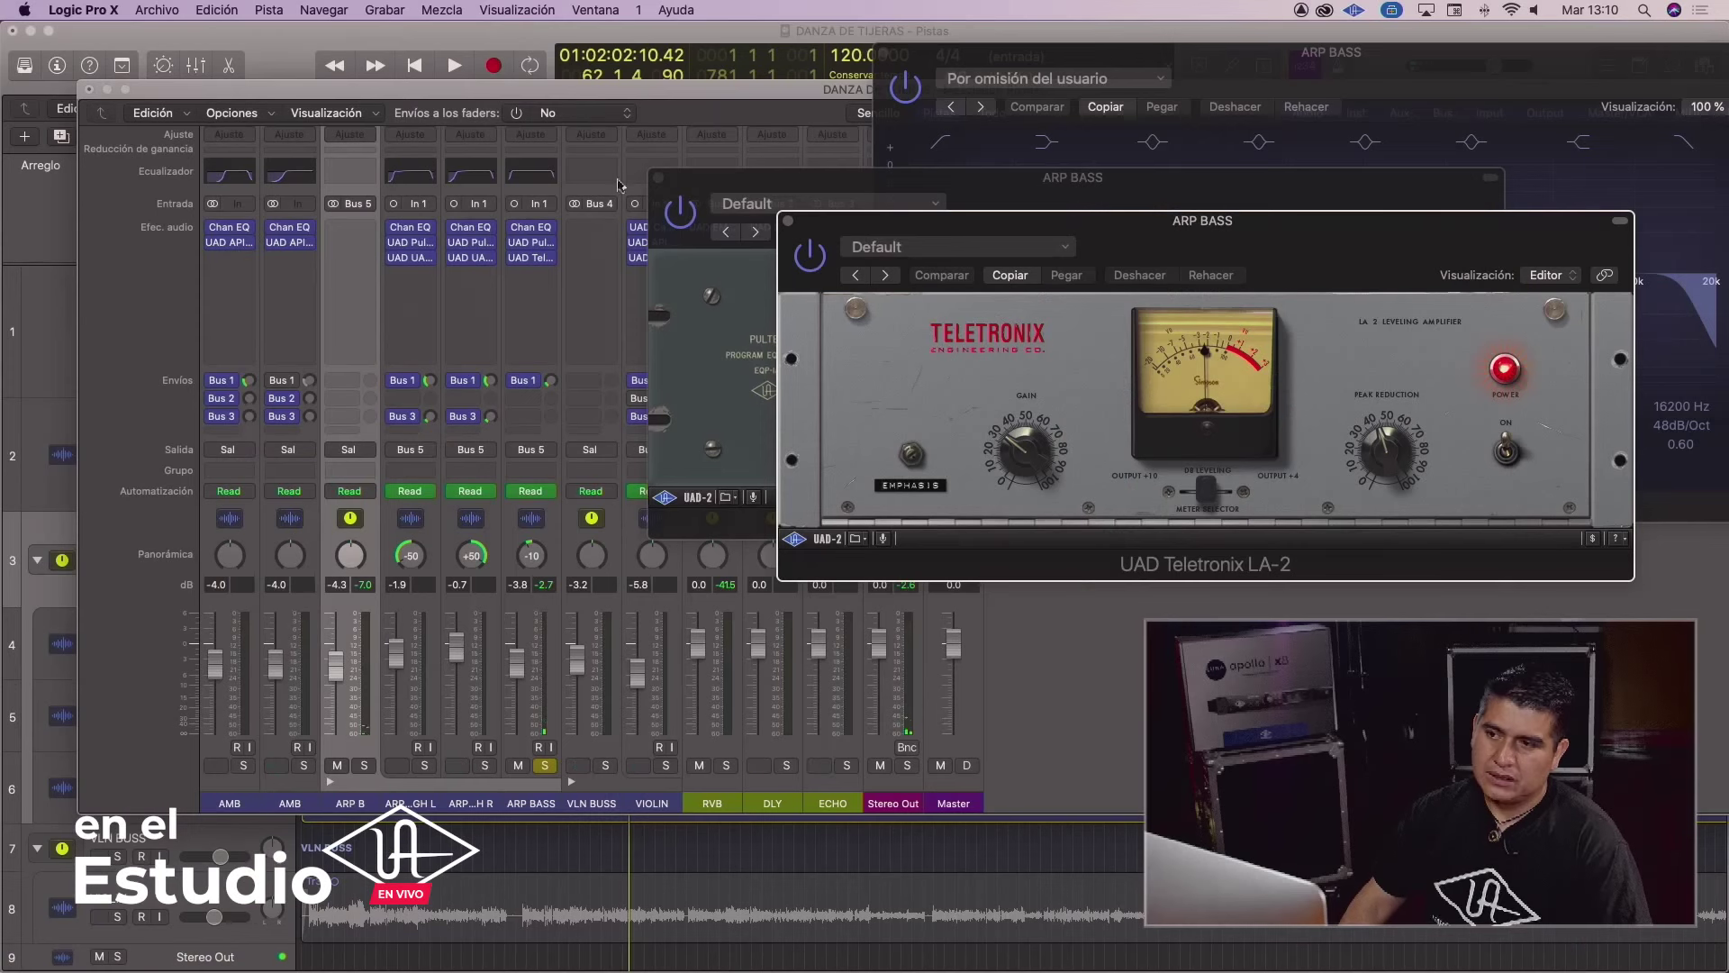
{"action": "key", "text": "space"}
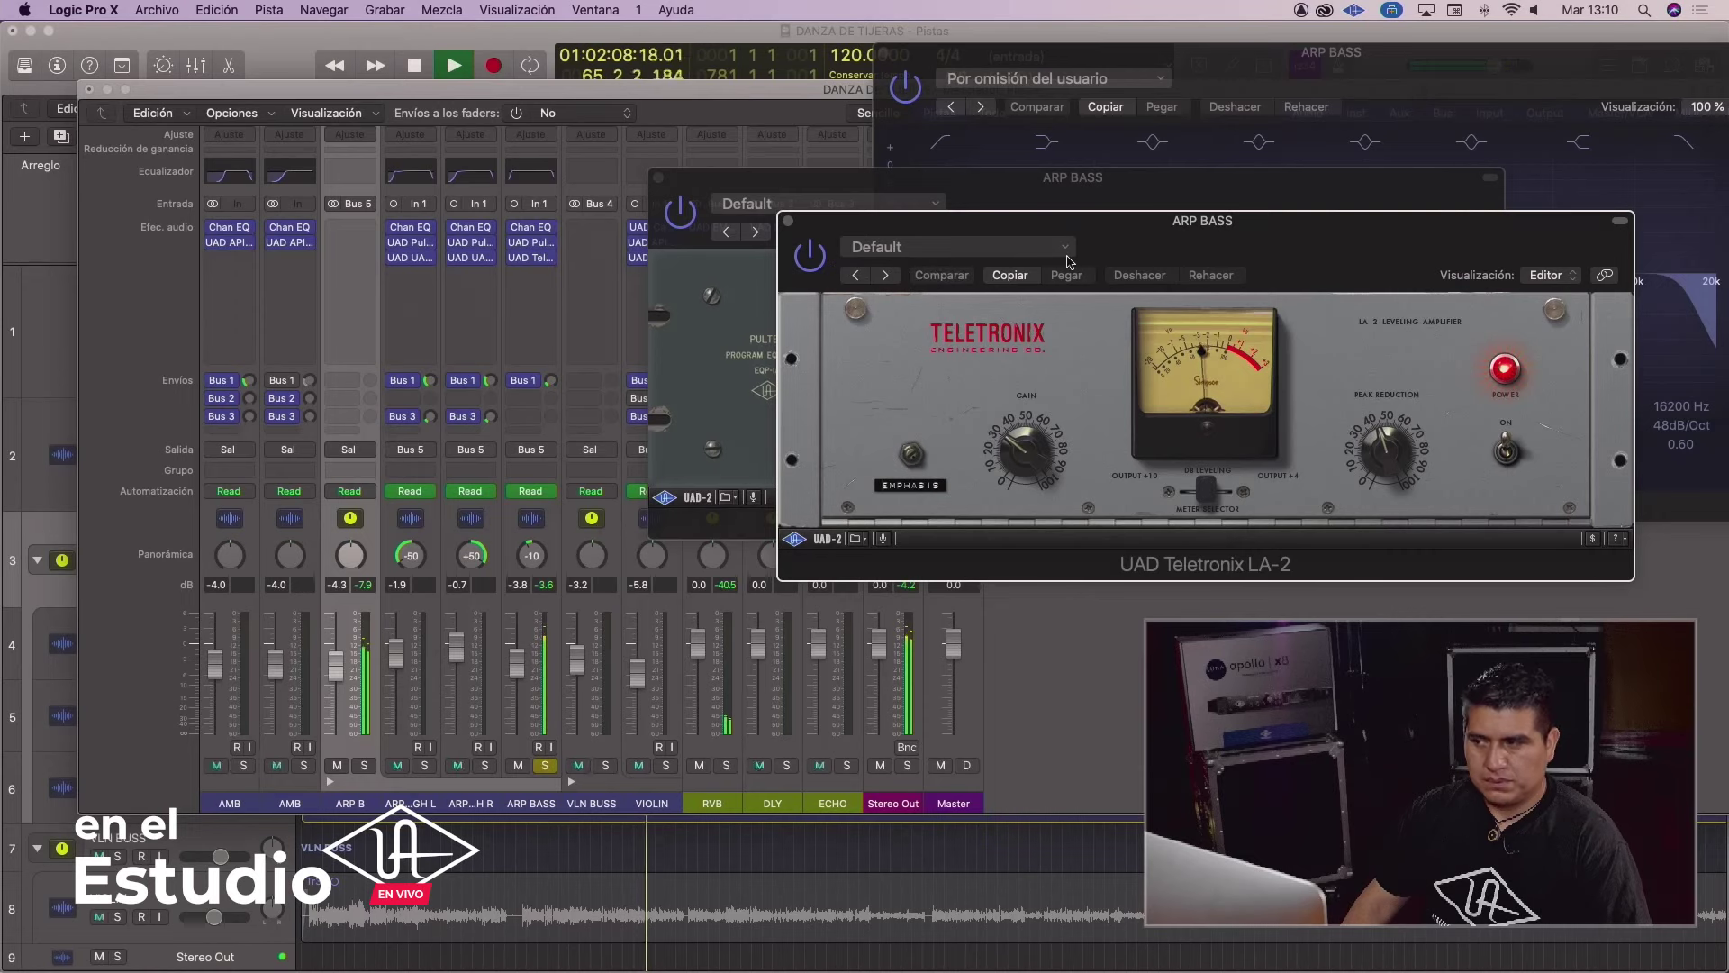
{"action": "key", "text": "space"}
Close the ARP BASS Teletronix LA-2 and Pultec windows, and solo ARP HIGH L and ARP HIGH R alongside the bass
{"action": "left_click_drag", "start_coordinate": [1133, 238], "coordinate": [1094, 356]}
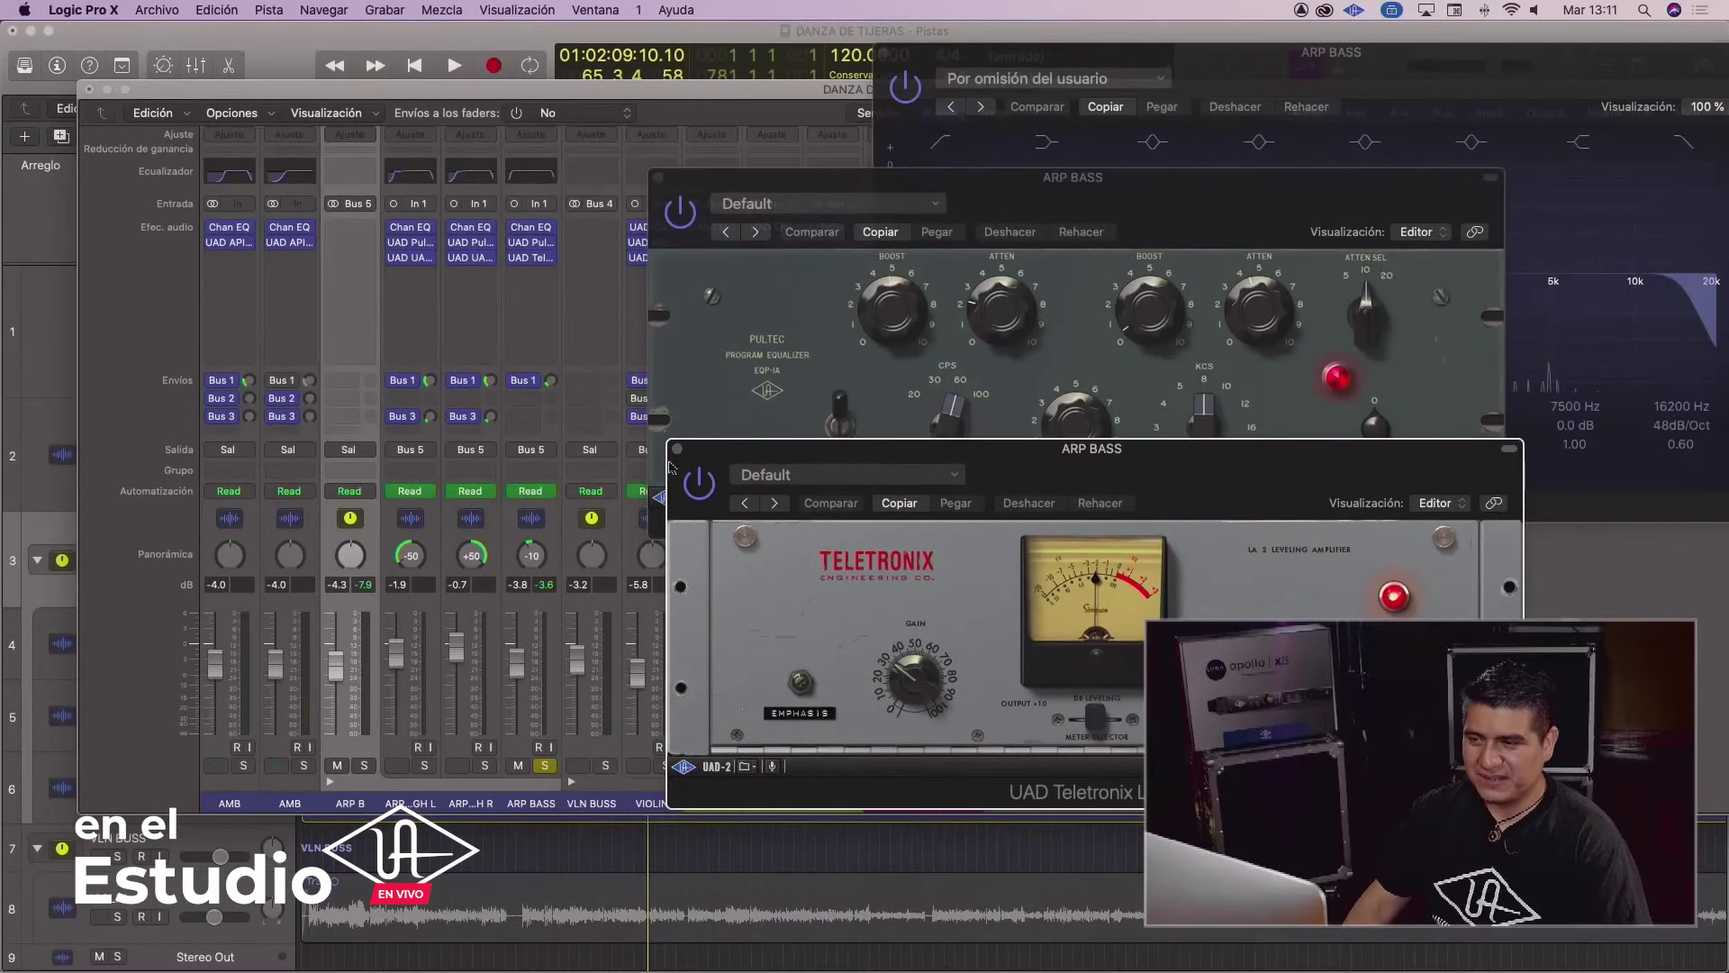
{"action": "left_click", "coordinate": [677, 449]}
{"action": "left_click", "coordinate": [658, 180]}
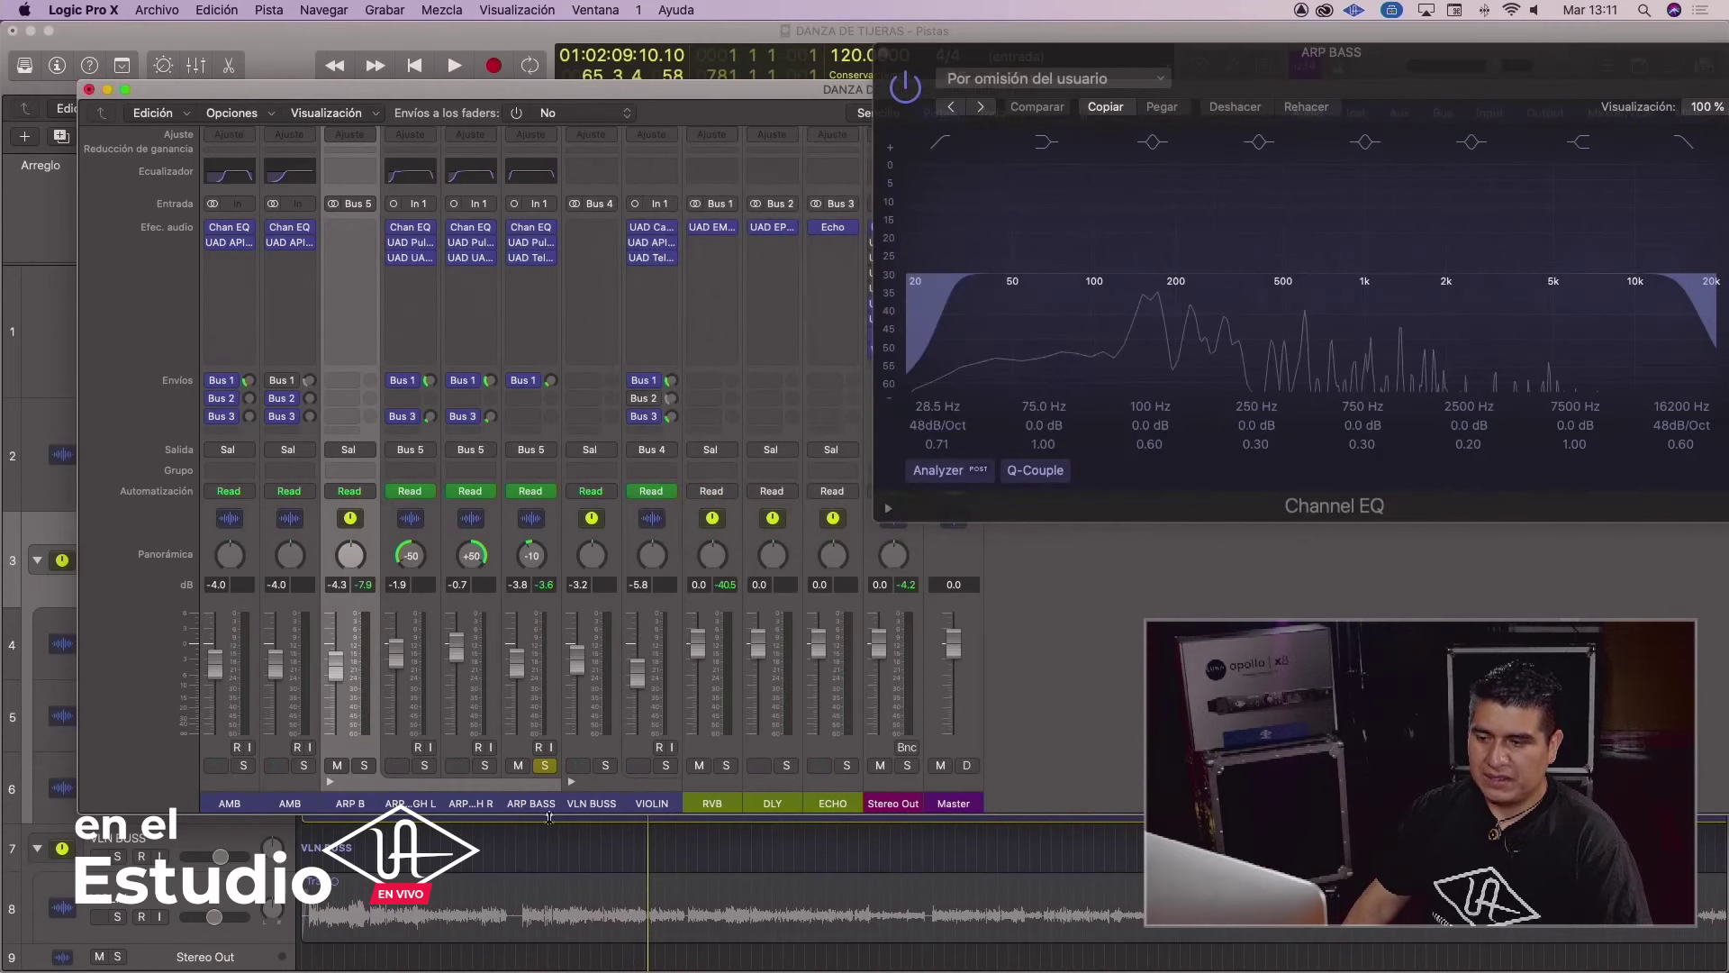
{"action": "left_click", "coordinate": [484, 765]}
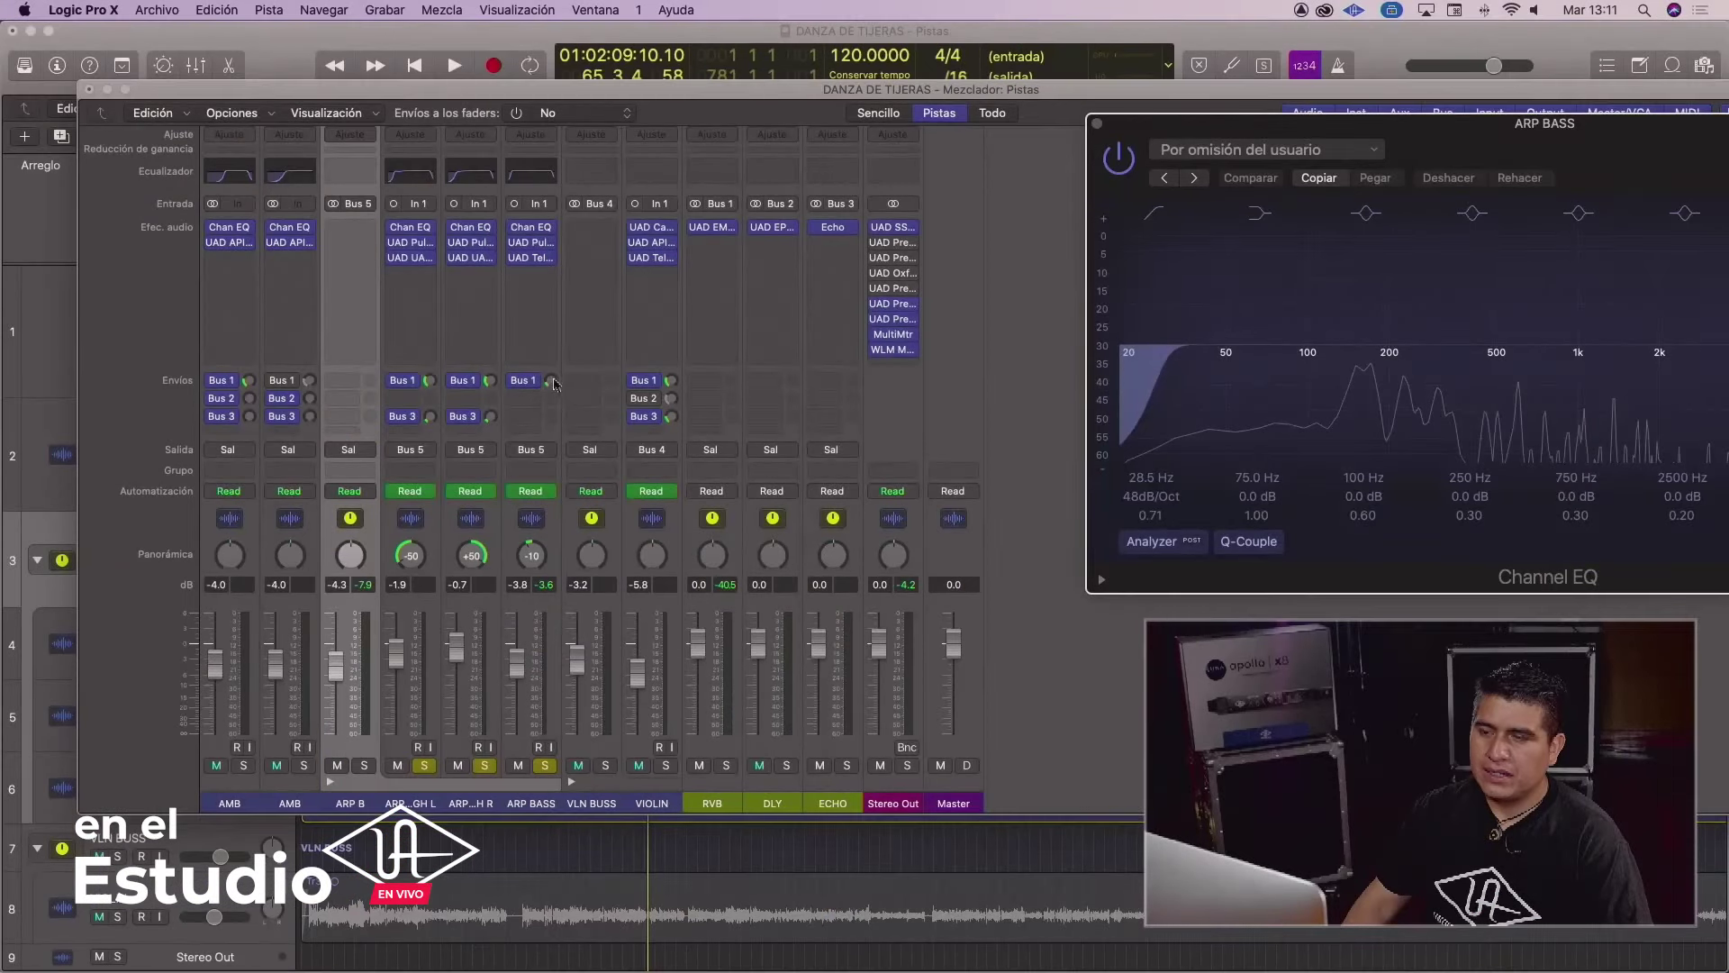
Open the UAD EMT 140 plate reverb on the RVB channel, review its settings, and close it
{"action": "left_click", "coordinate": [728, 700]}
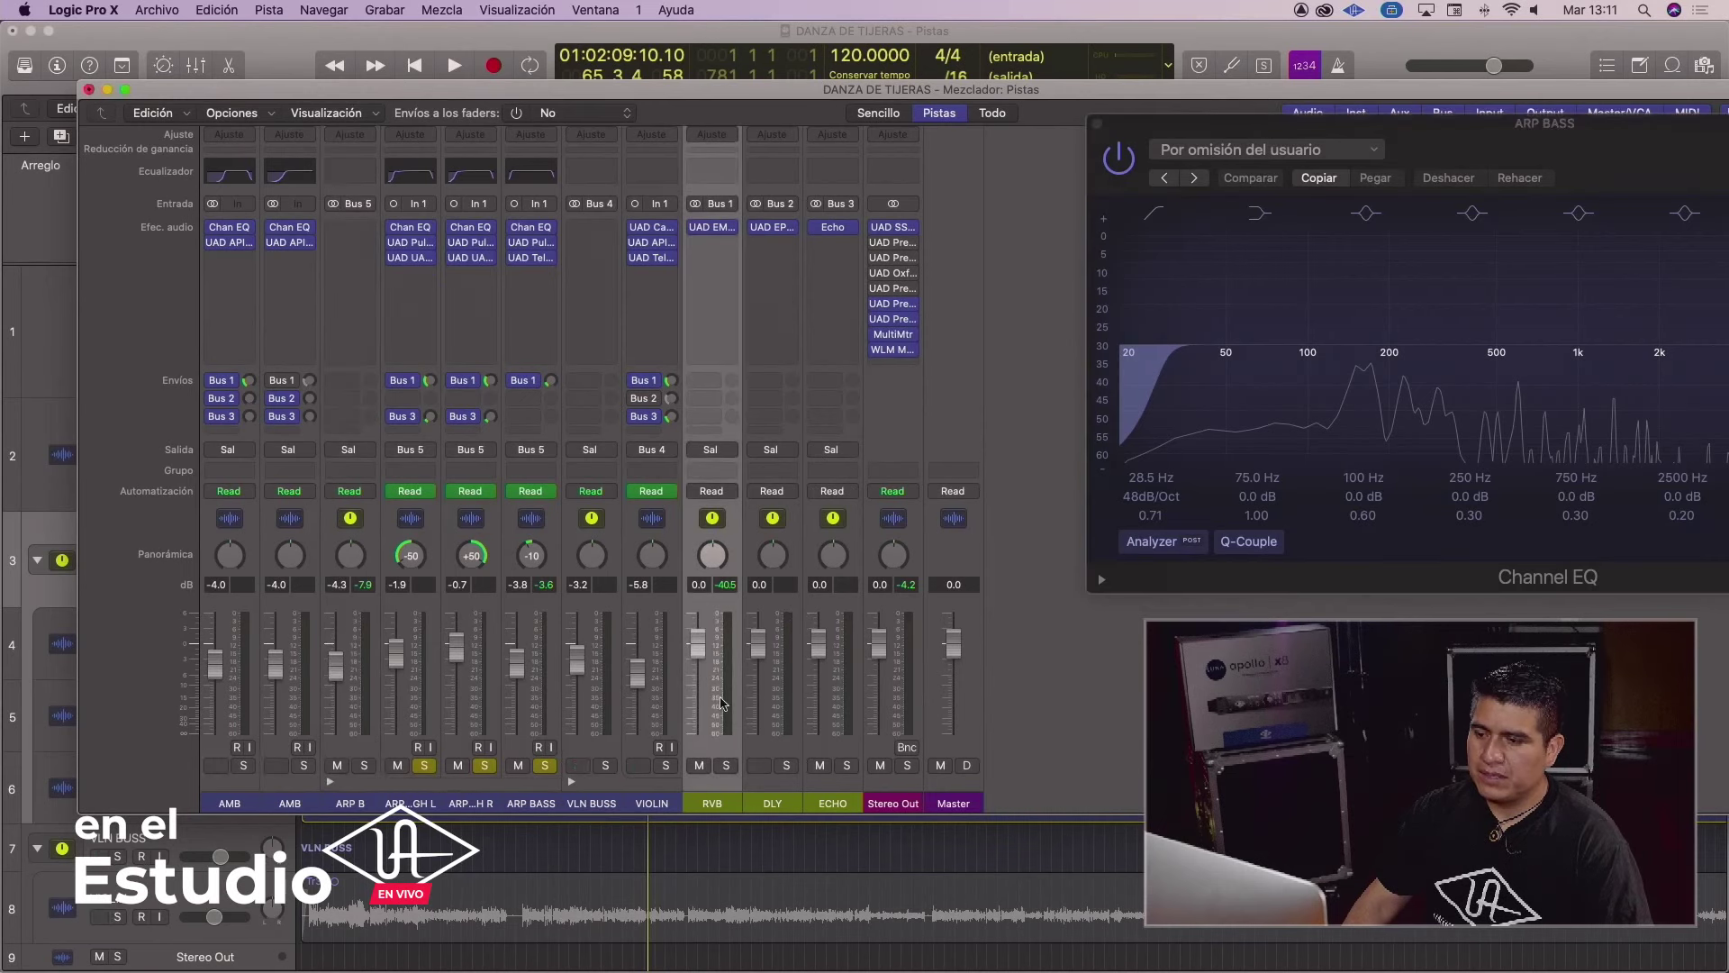
{"action": "left_click", "coordinate": [718, 230]}
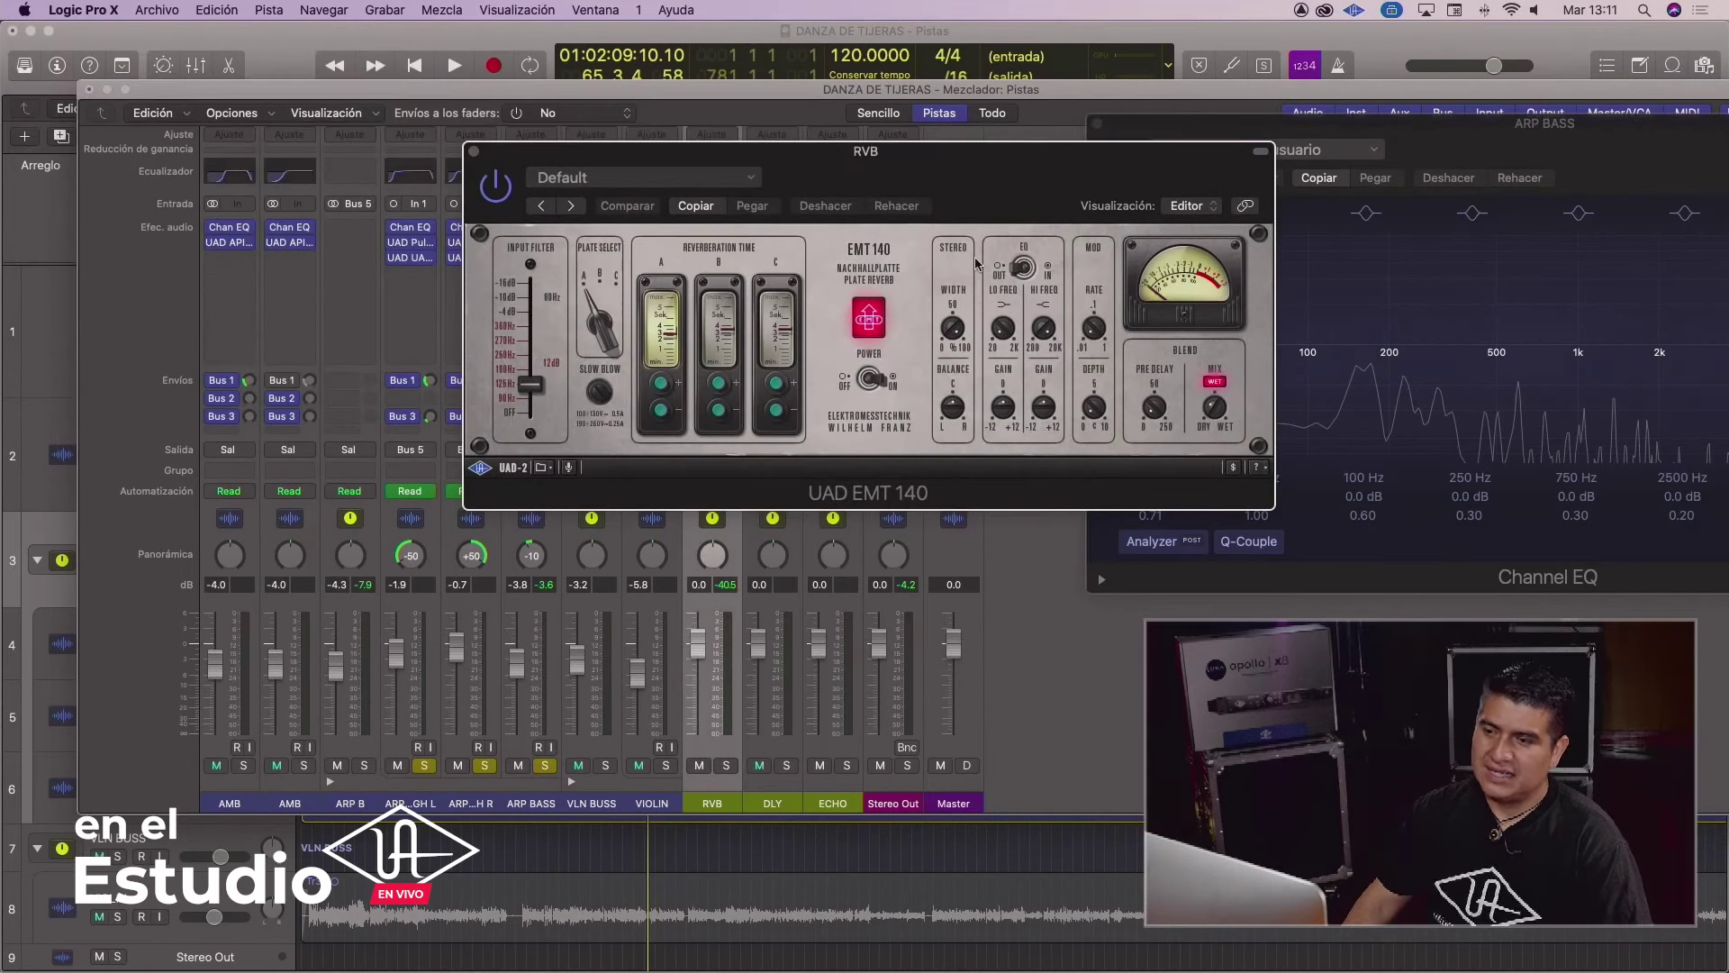
{"action": "left_click_drag", "start_coordinate": [971, 216], "coordinate": [1060, 276]}
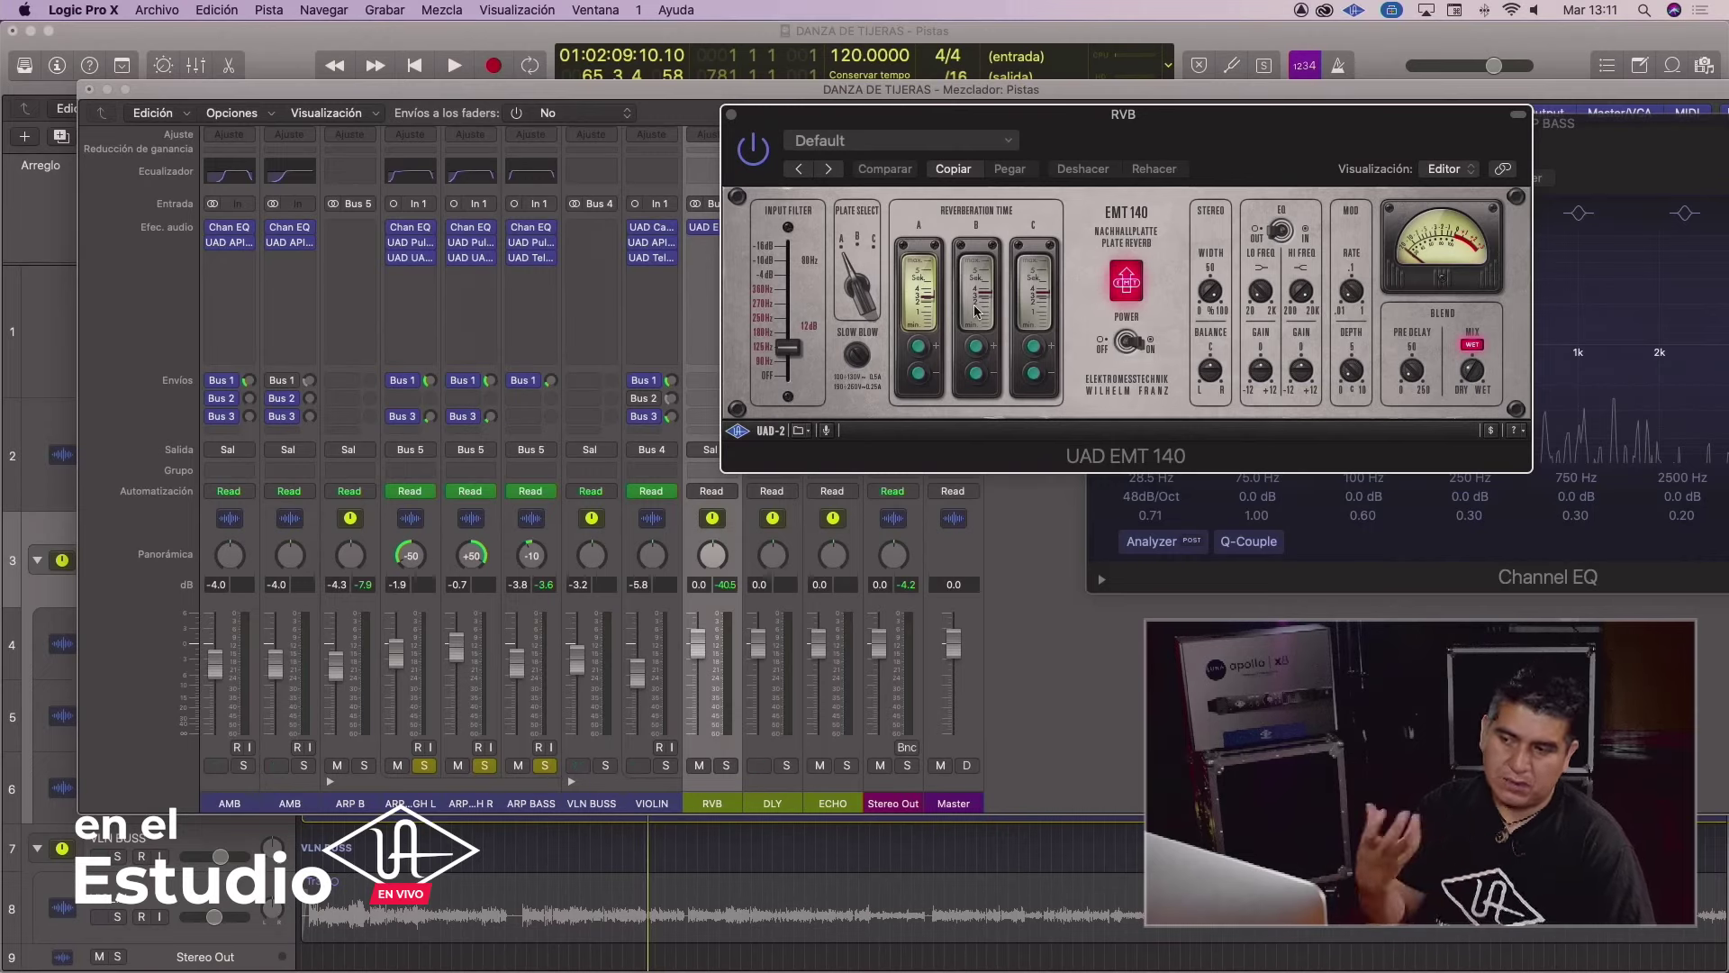
{"action": "left_click_drag", "start_coordinate": [930, 119], "coordinate": [1026, 168]}
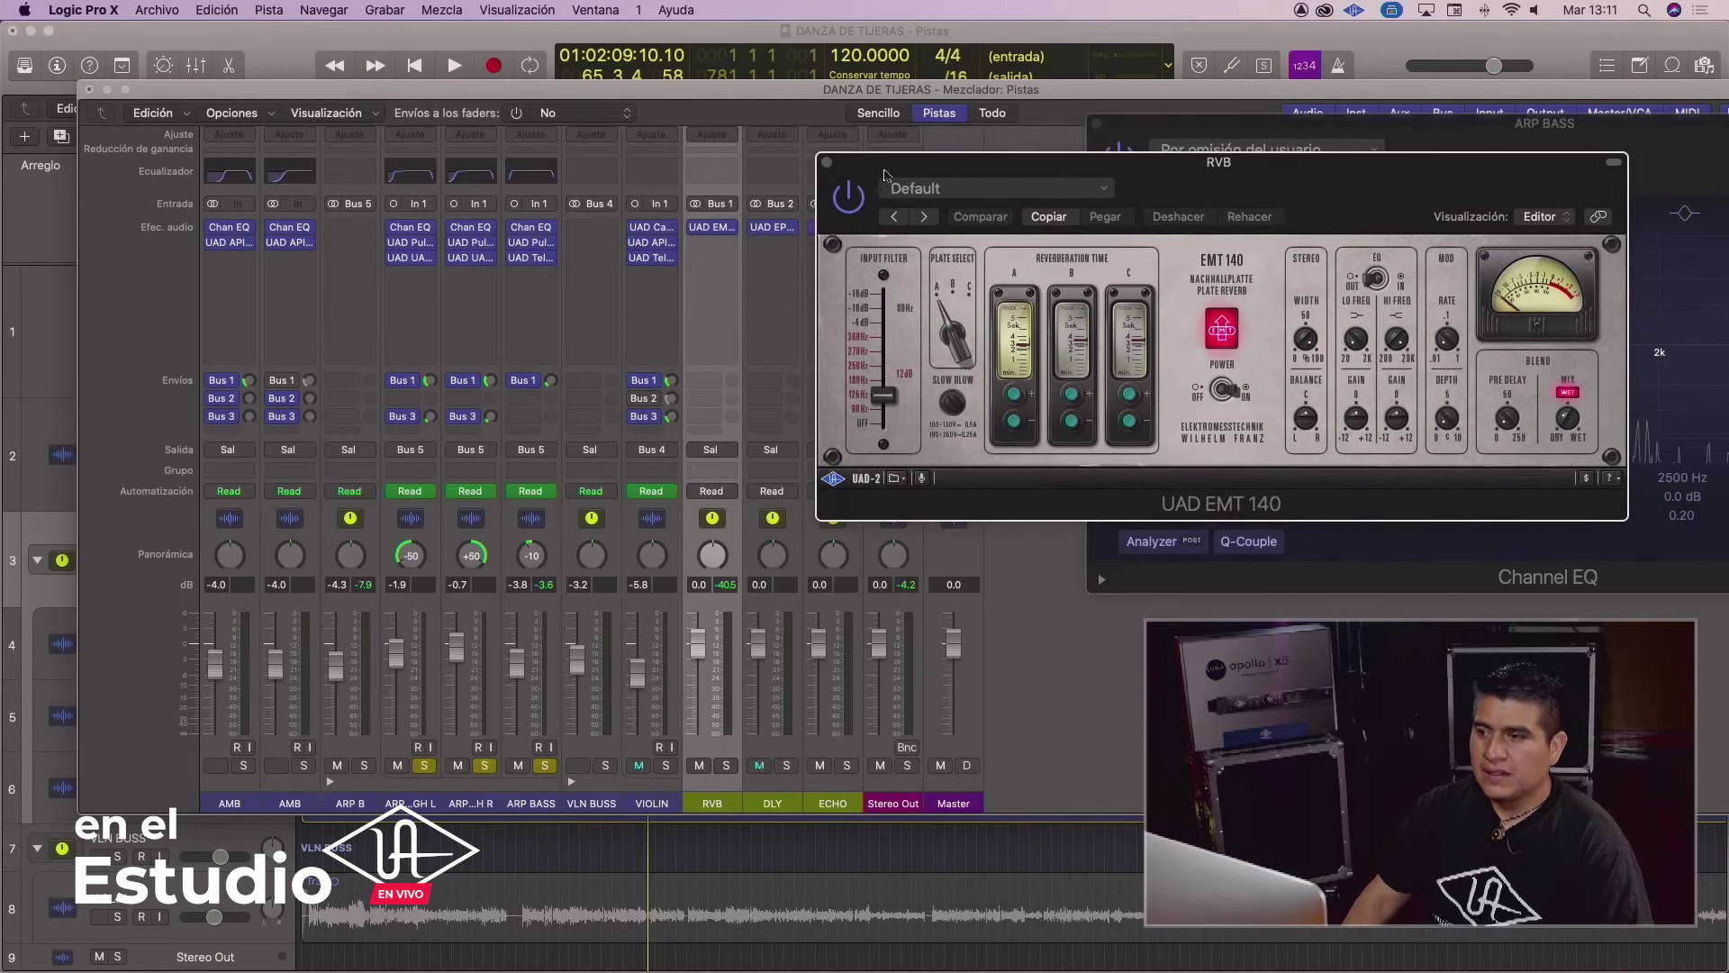
{"action": "left_click", "coordinate": [827, 163]}
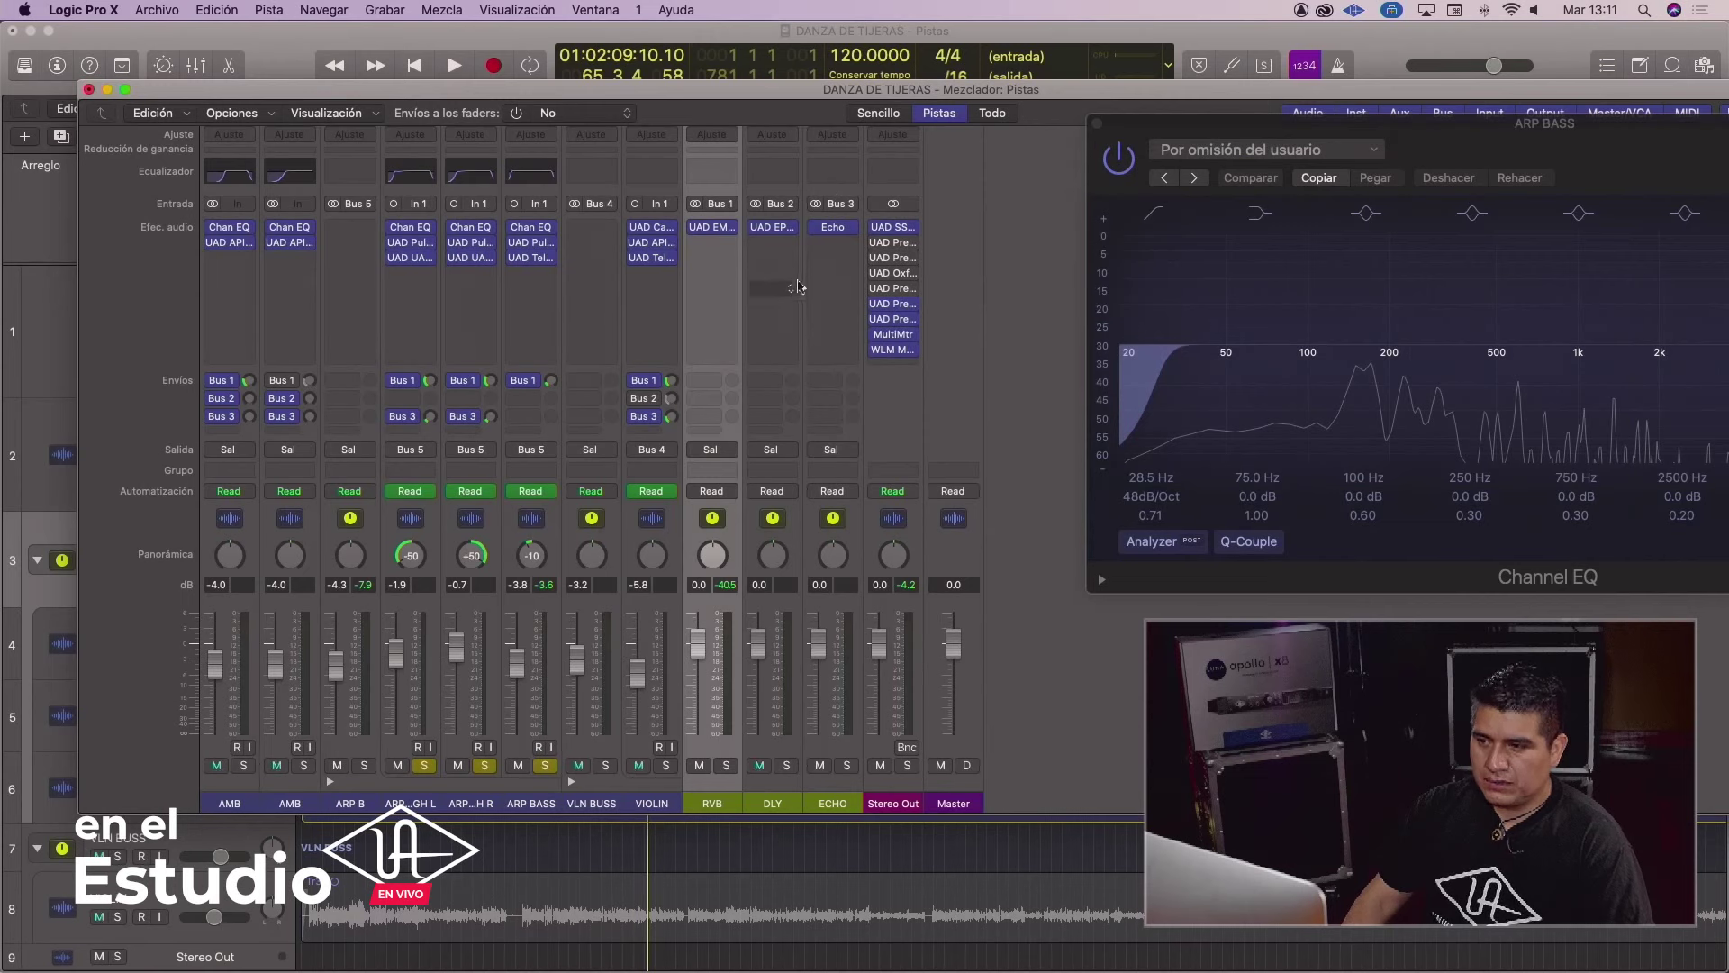
Open the UAD EP-34 tape echo on the DLY channel, review its delay settings, and close it
{"action": "left_click", "coordinate": [775, 236]}
{"action": "left_click_drag", "start_coordinate": [430, 108], "coordinate": [1222, 169]}
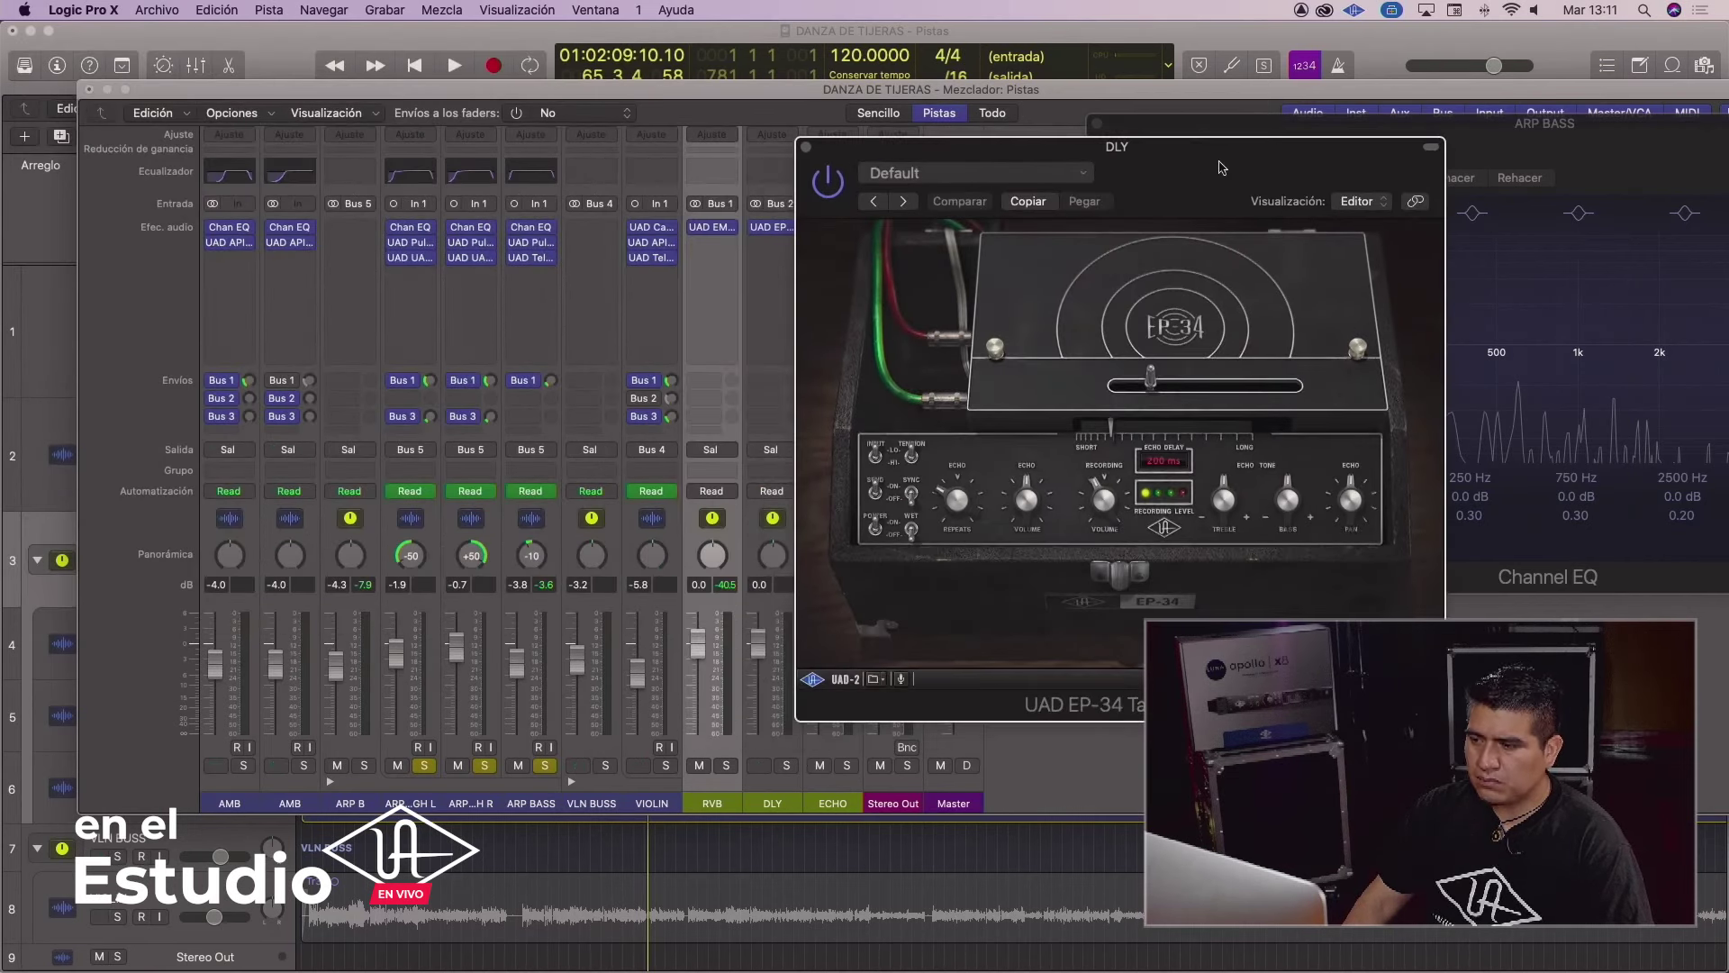
{"action": "left_click_drag", "start_coordinate": [1038, 160], "coordinate": [1148, 157]}
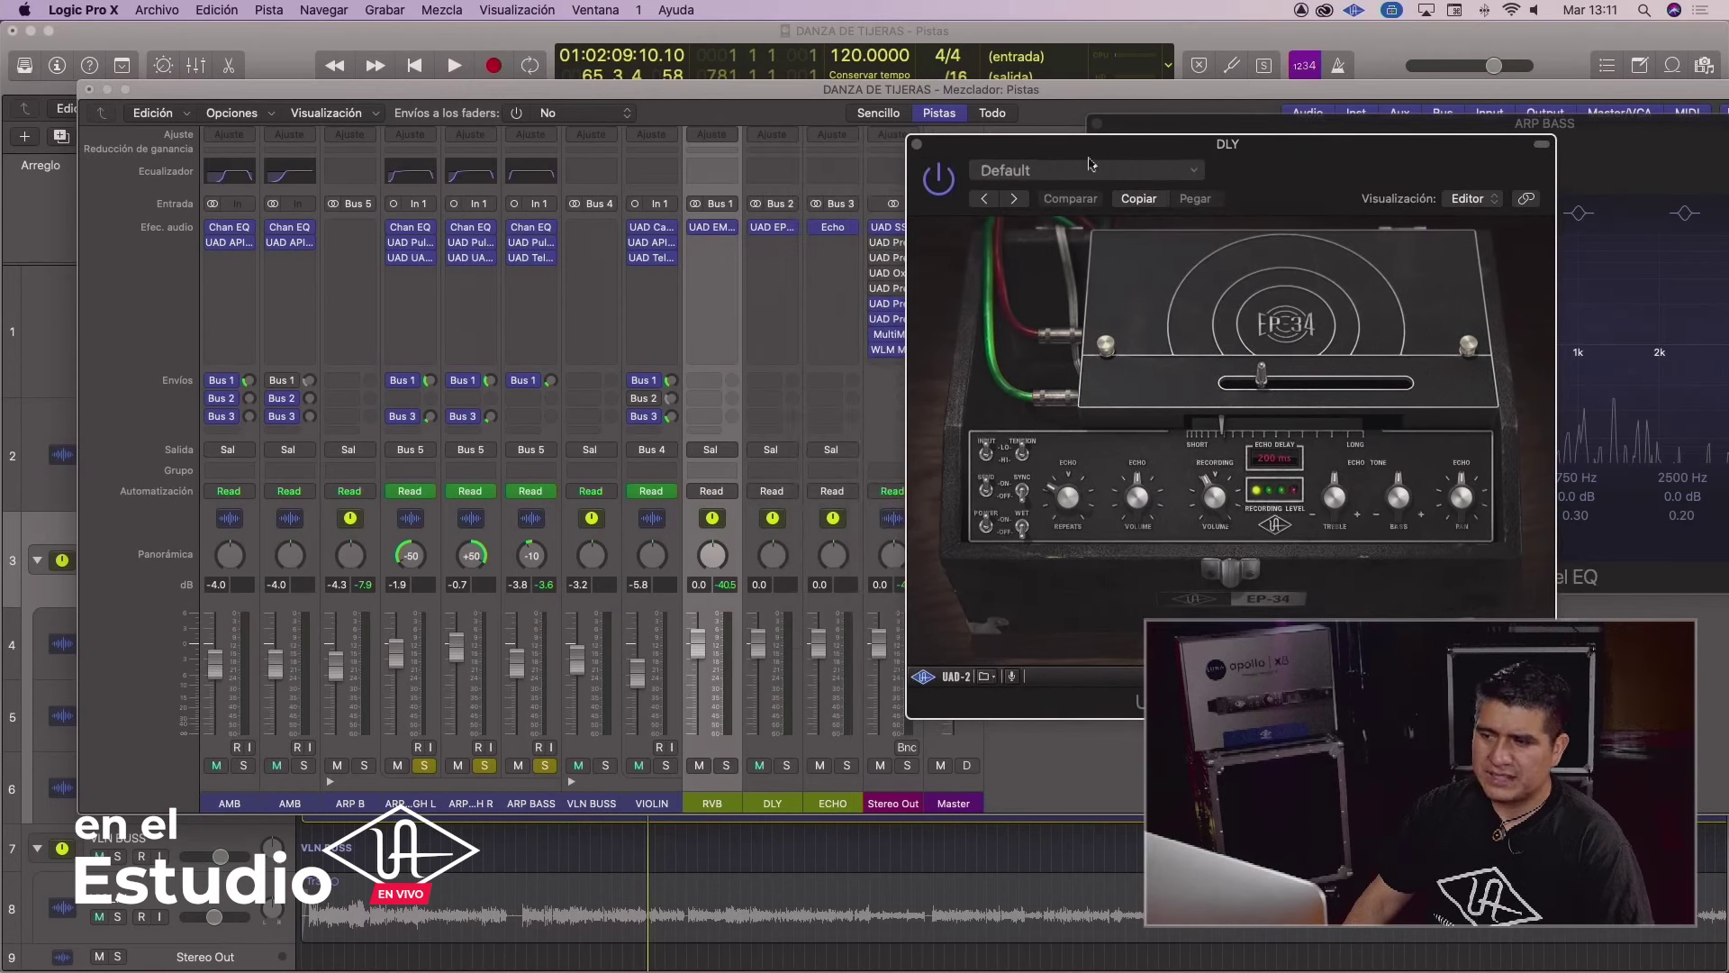
{"action": "left_click", "coordinate": [917, 146]}
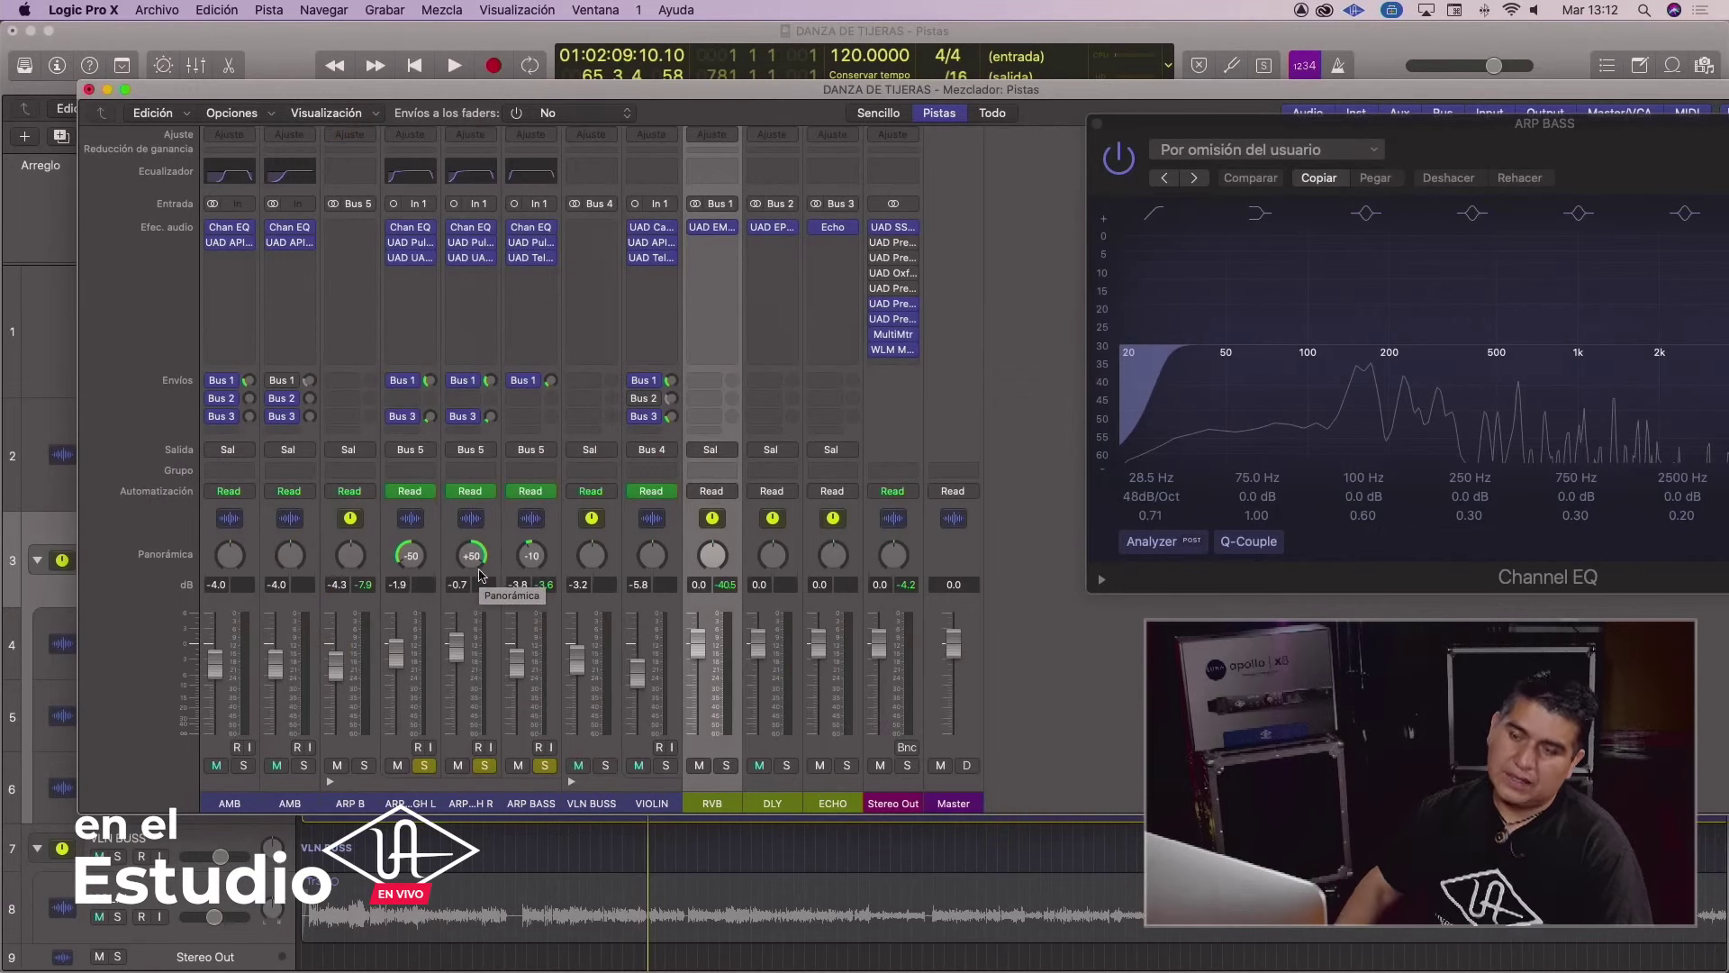
Open the Channel EQ of ARP HIGH L and ARP HIGH R, and compare their filter curves
{"action": "left_click", "coordinate": [412, 232]}
{"action": "left_click_drag", "start_coordinate": [500, 74], "coordinate": [1088, 69]}
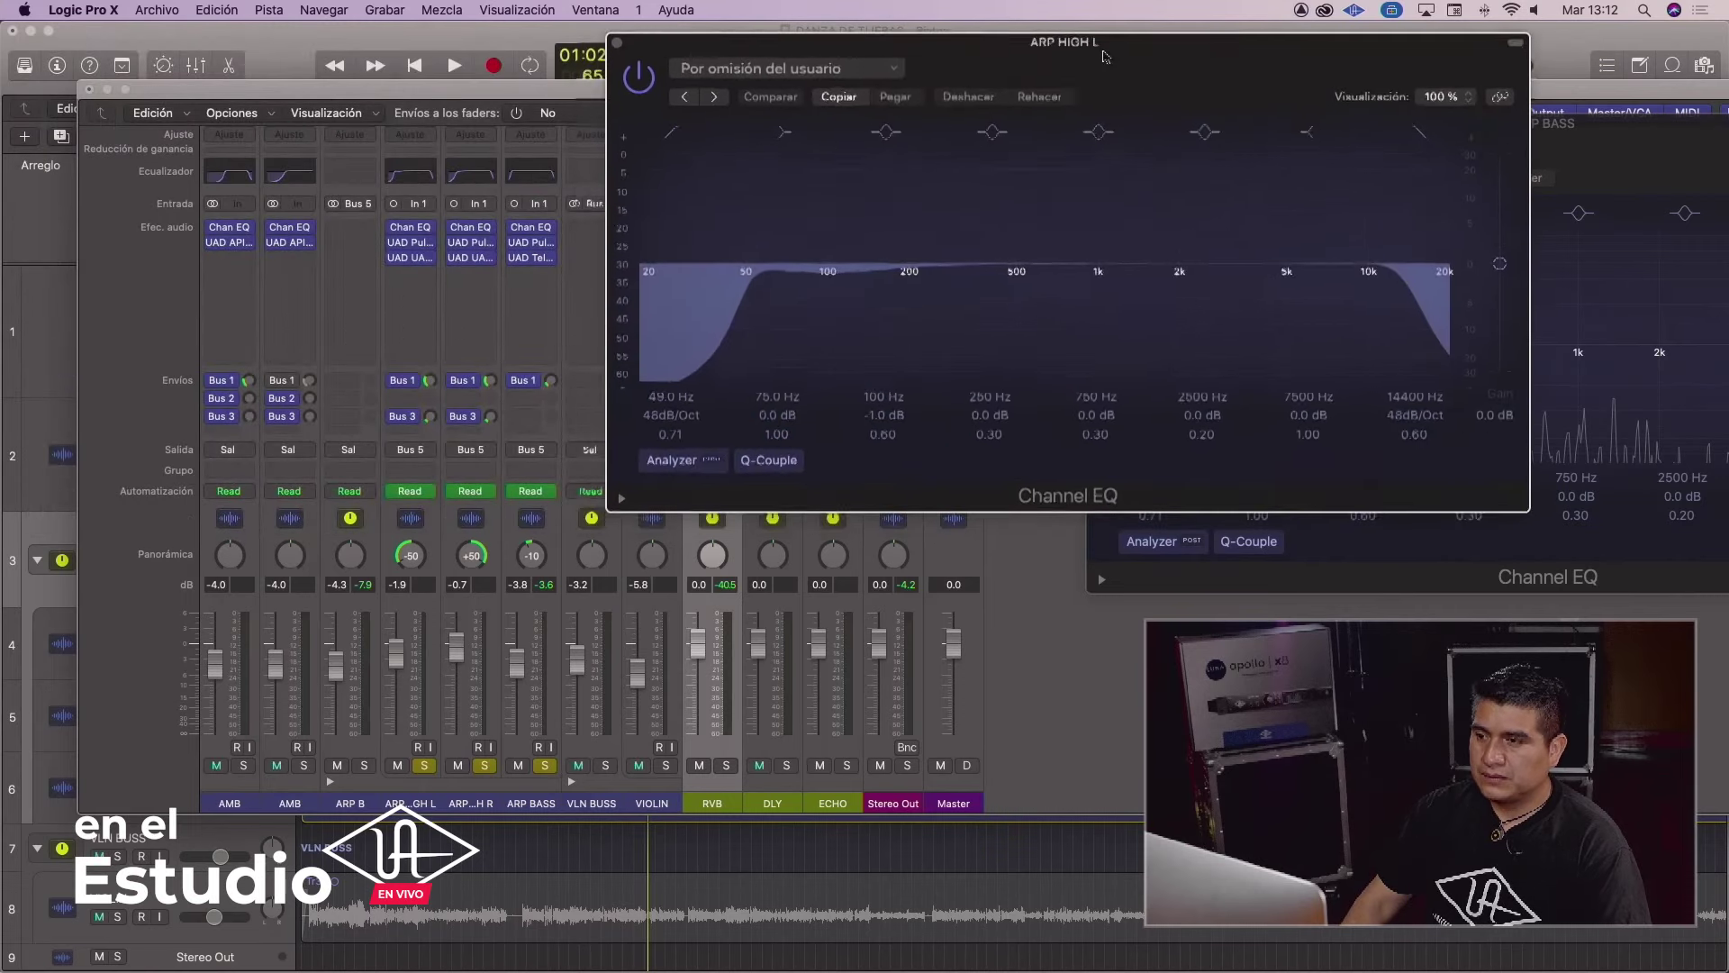
{"action": "left_click", "coordinate": [471, 228]}
{"action": "left_click_drag", "start_coordinate": [590, 57], "coordinate": [1360, 117]}
{"action": "left_click_drag", "start_coordinate": [1153, 100], "coordinate": [1141, 67]}
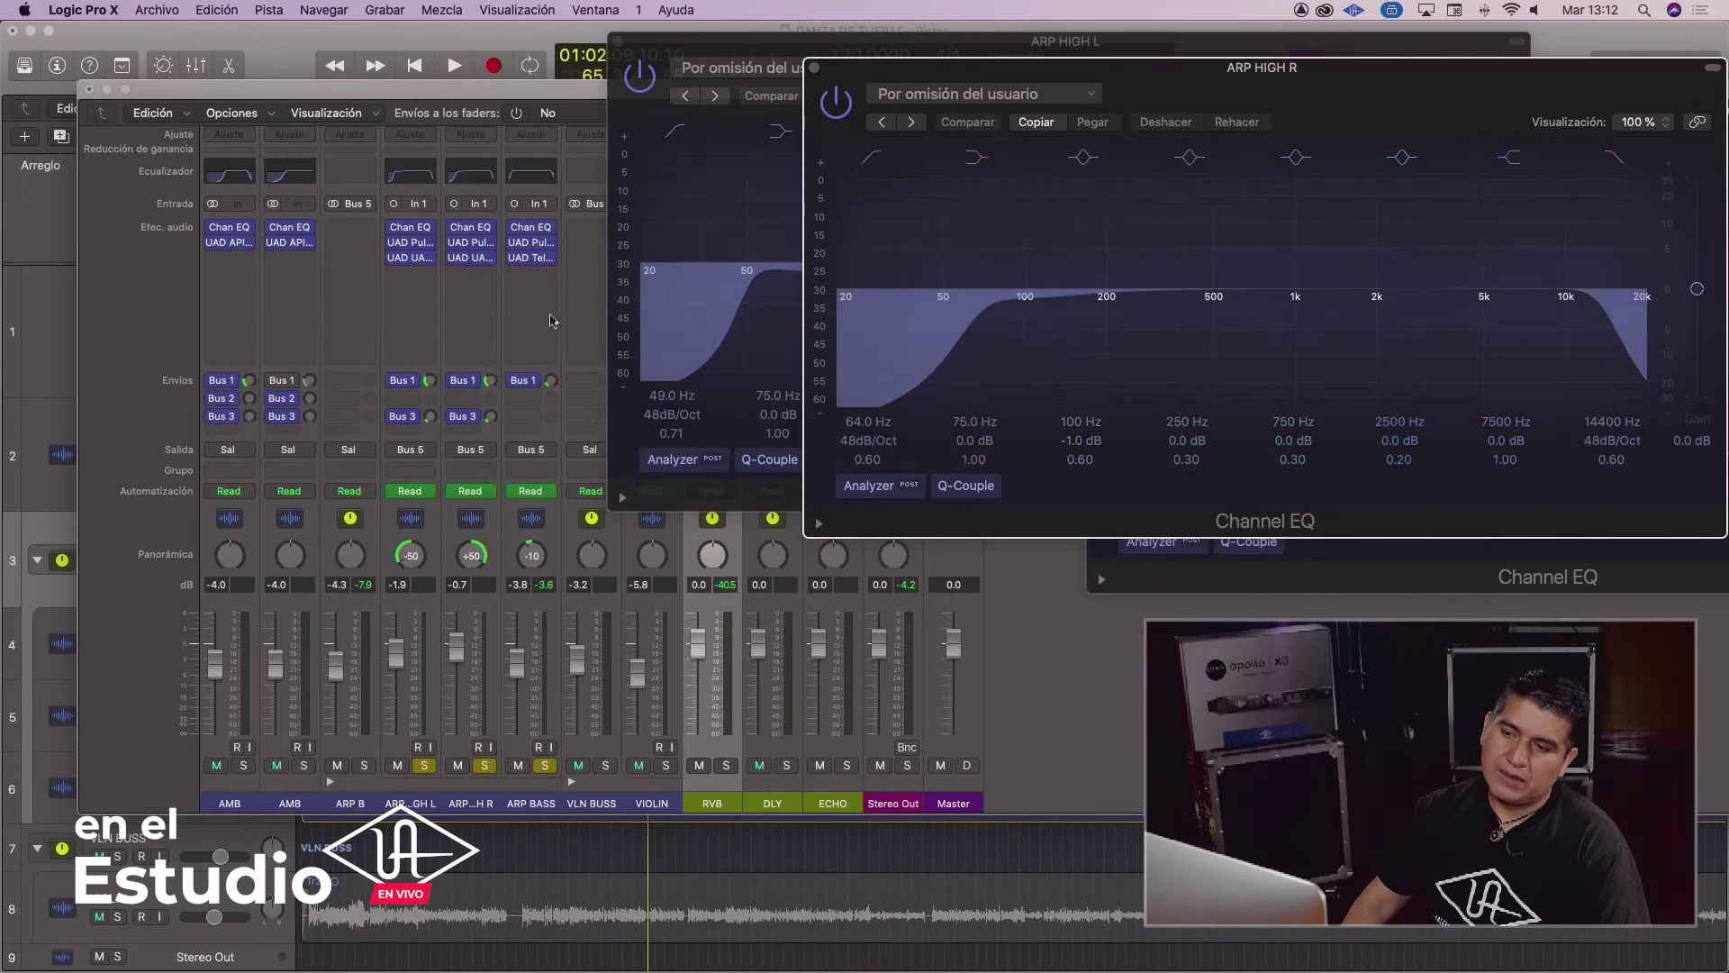
{"action": "left_click_drag", "start_coordinate": [1187, 102], "coordinate": [1113, 108]}
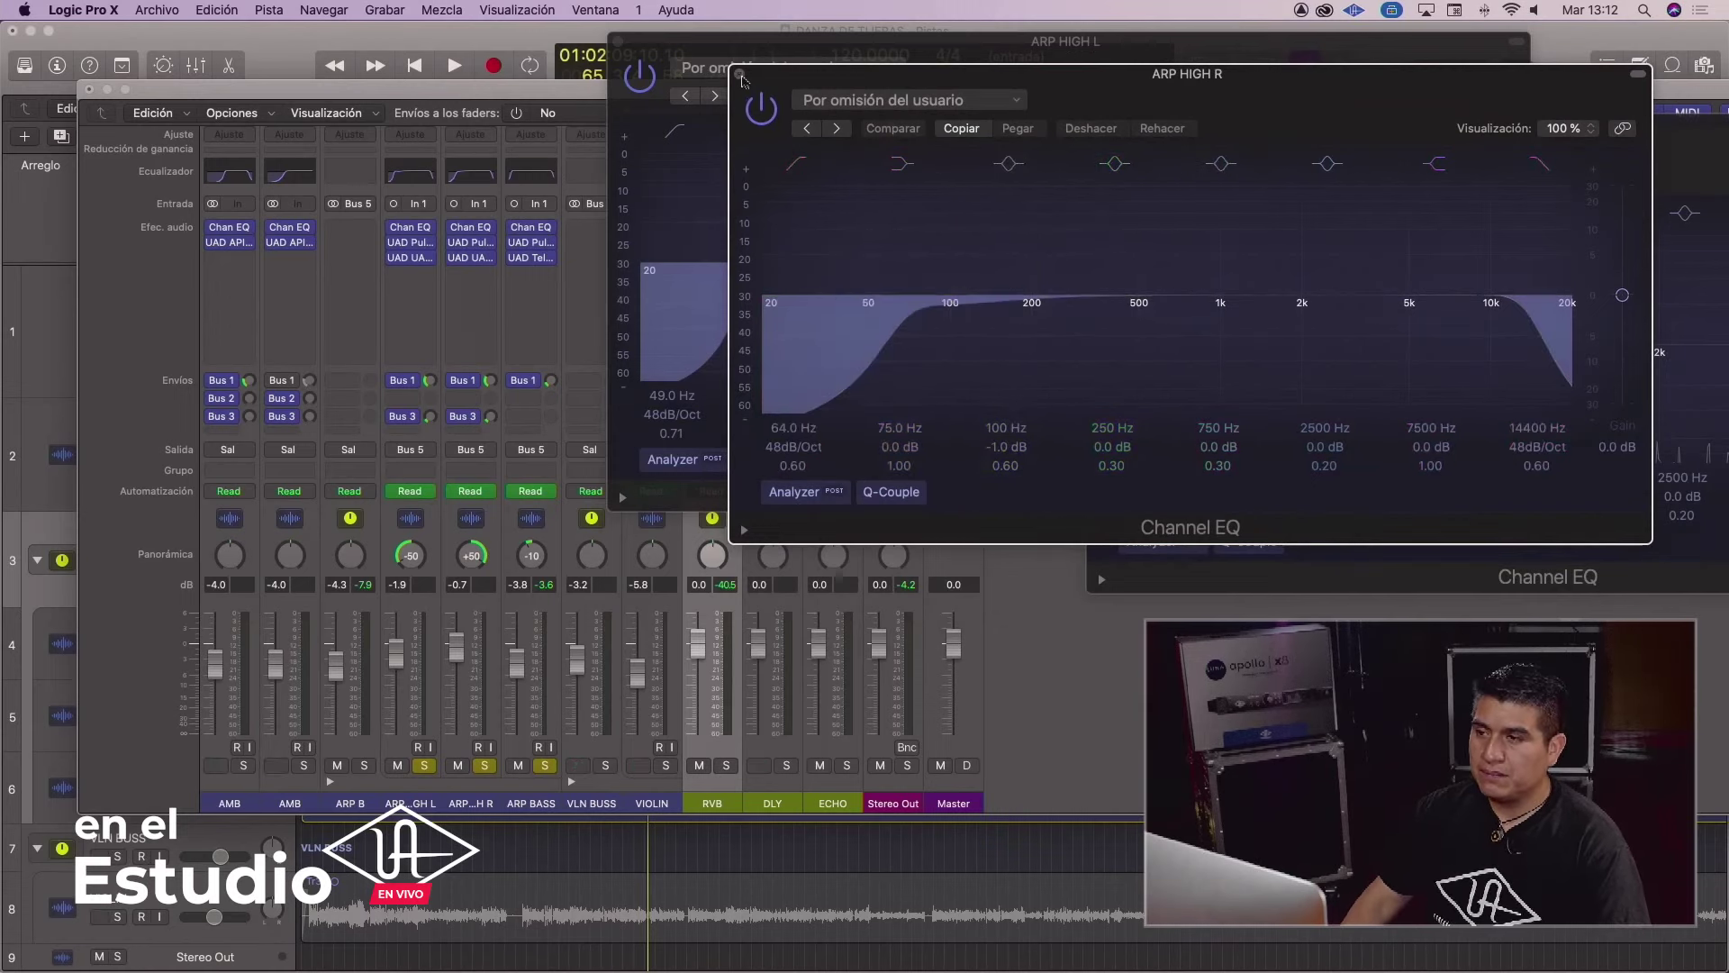
{"action": "left_click_drag", "start_coordinate": [854, 81], "coordinate": [929, 74]}
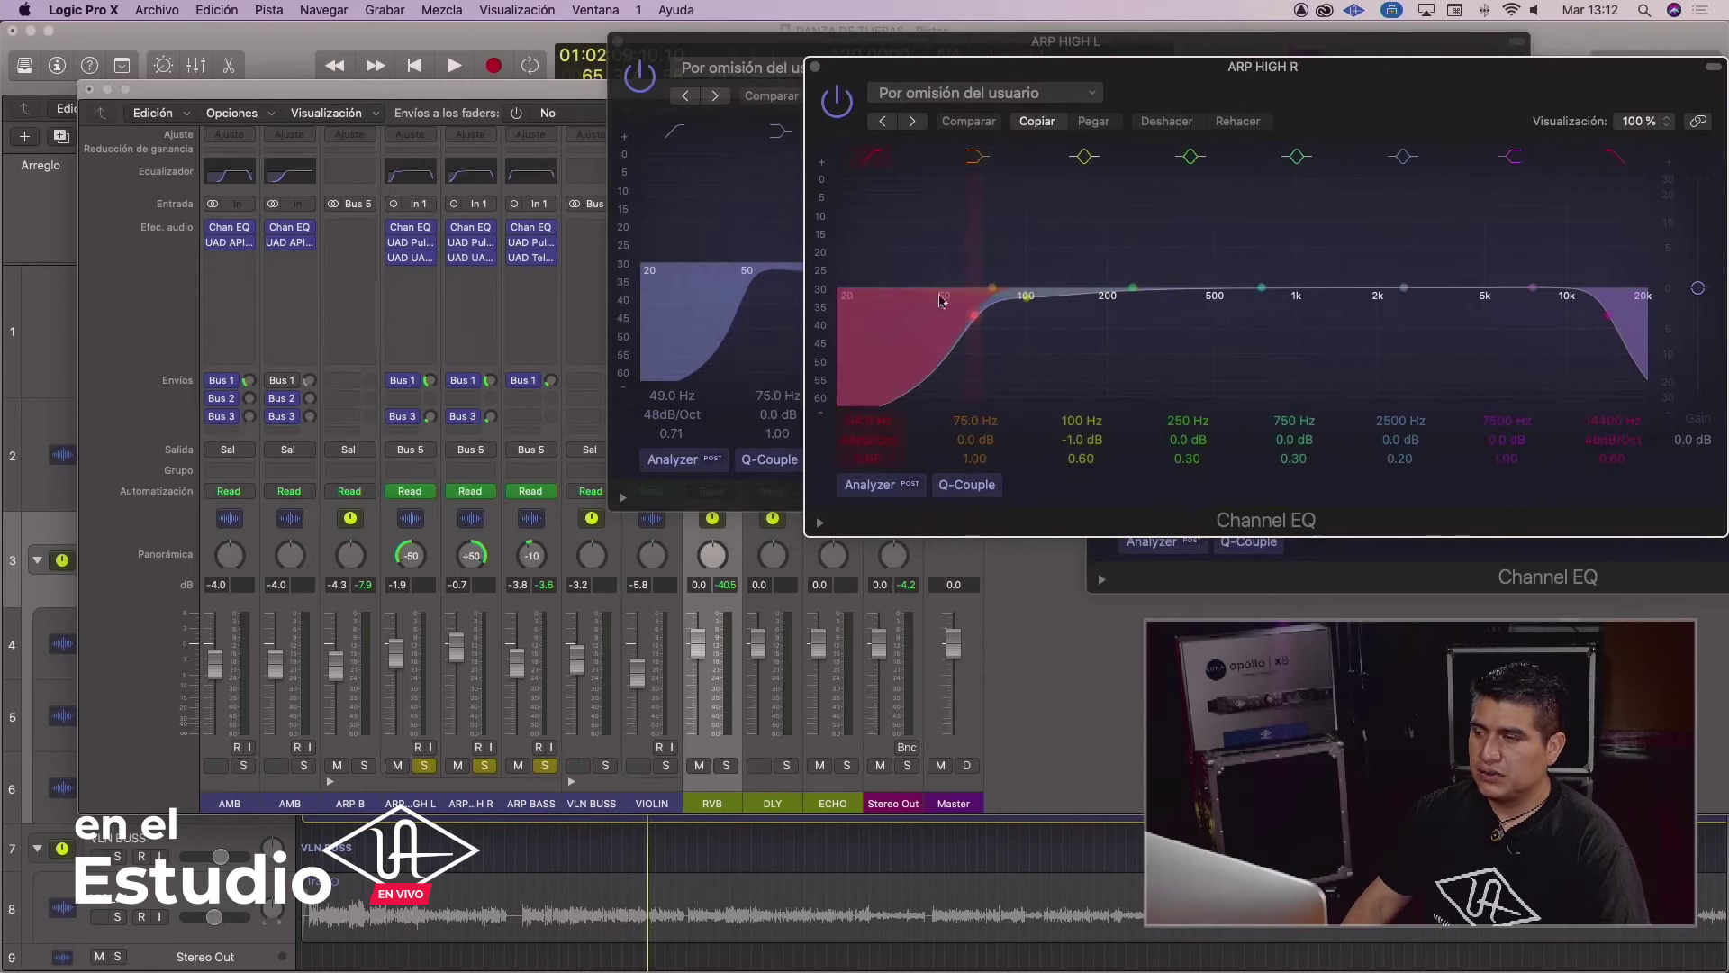
Open the Pultec EQP-1A and UA 1176AE compressor on ARP HIGH L, and examine their settings
{"action": "left_click", "coordinate": [411, 245]}
{"action": "left_click_drag", "start_coordinate": [297, 111], "coordinate": [898, 277]}
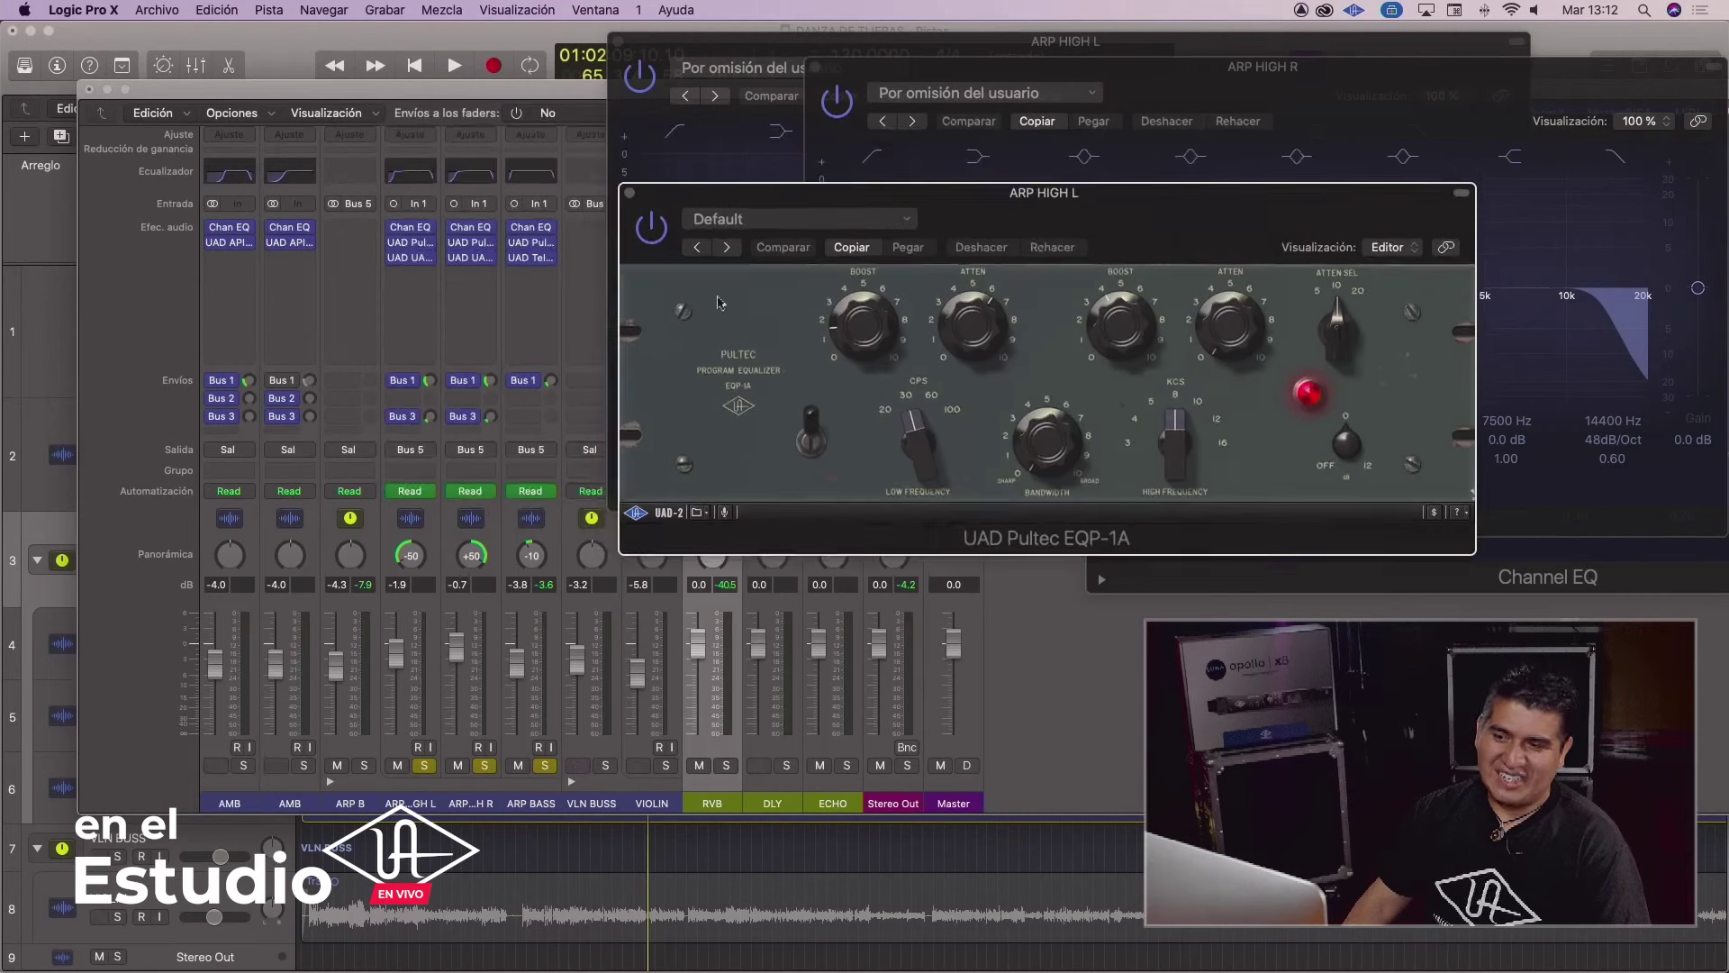
{"action": "left_click", "coordinate": [410, 257]}
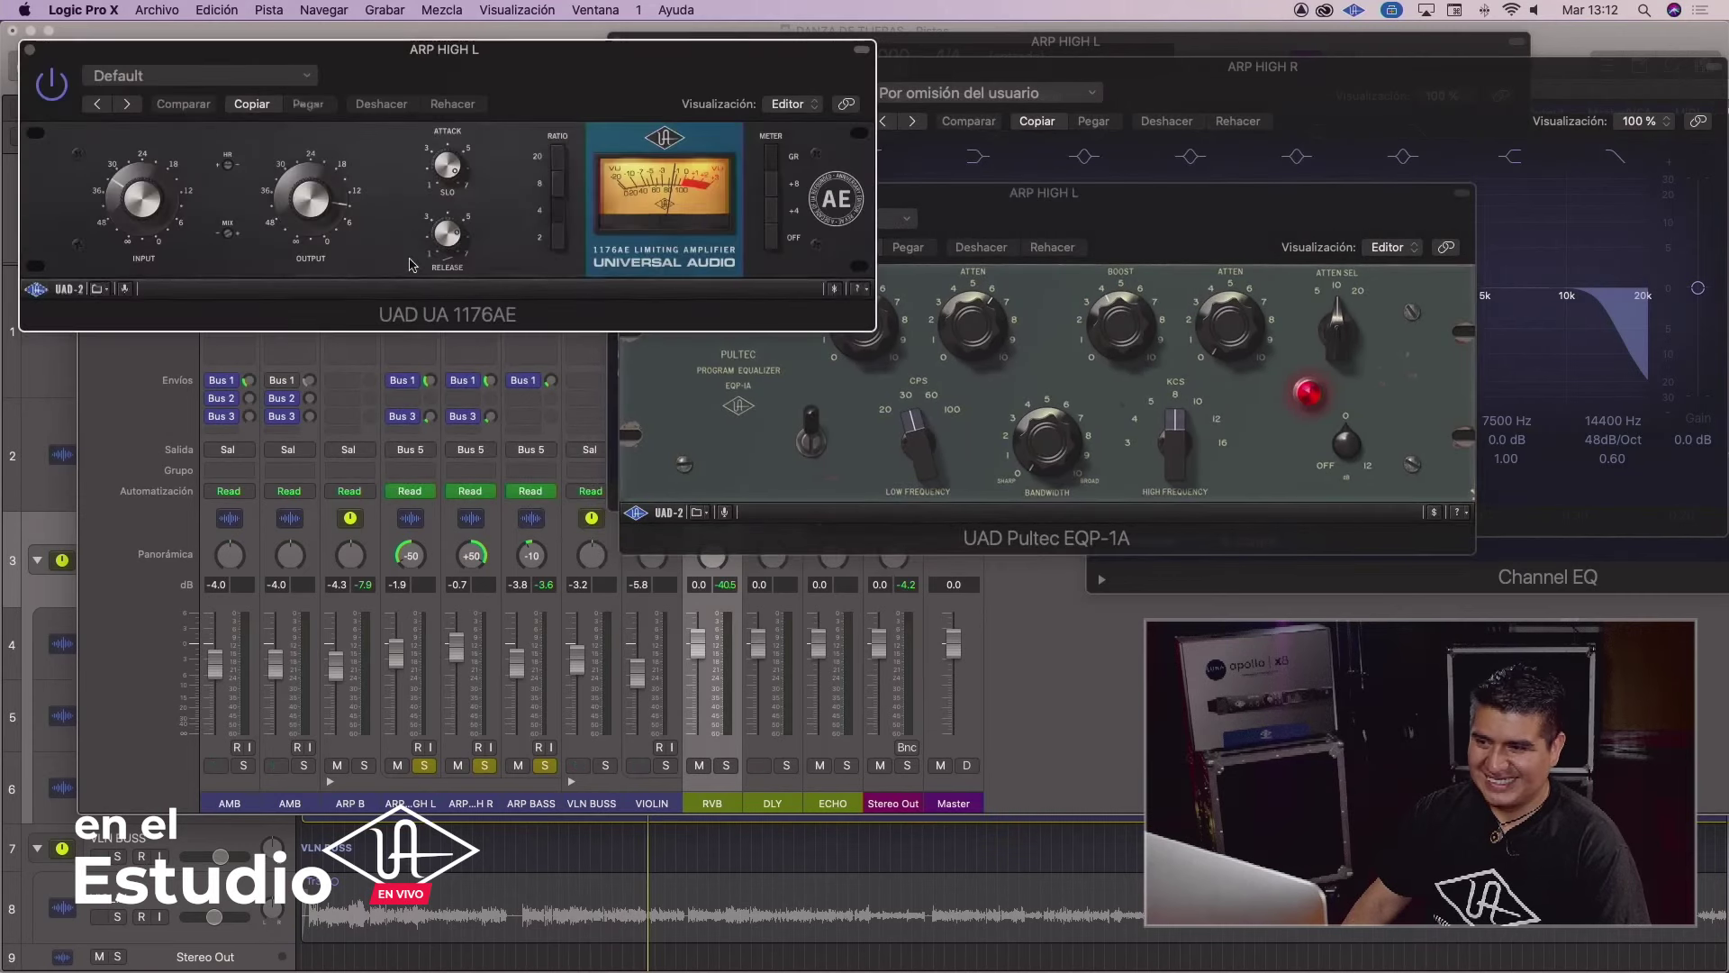
{"action": "left_click_drag", "start_coordinate": [611, 69], "coordinate": [1212, 510]}
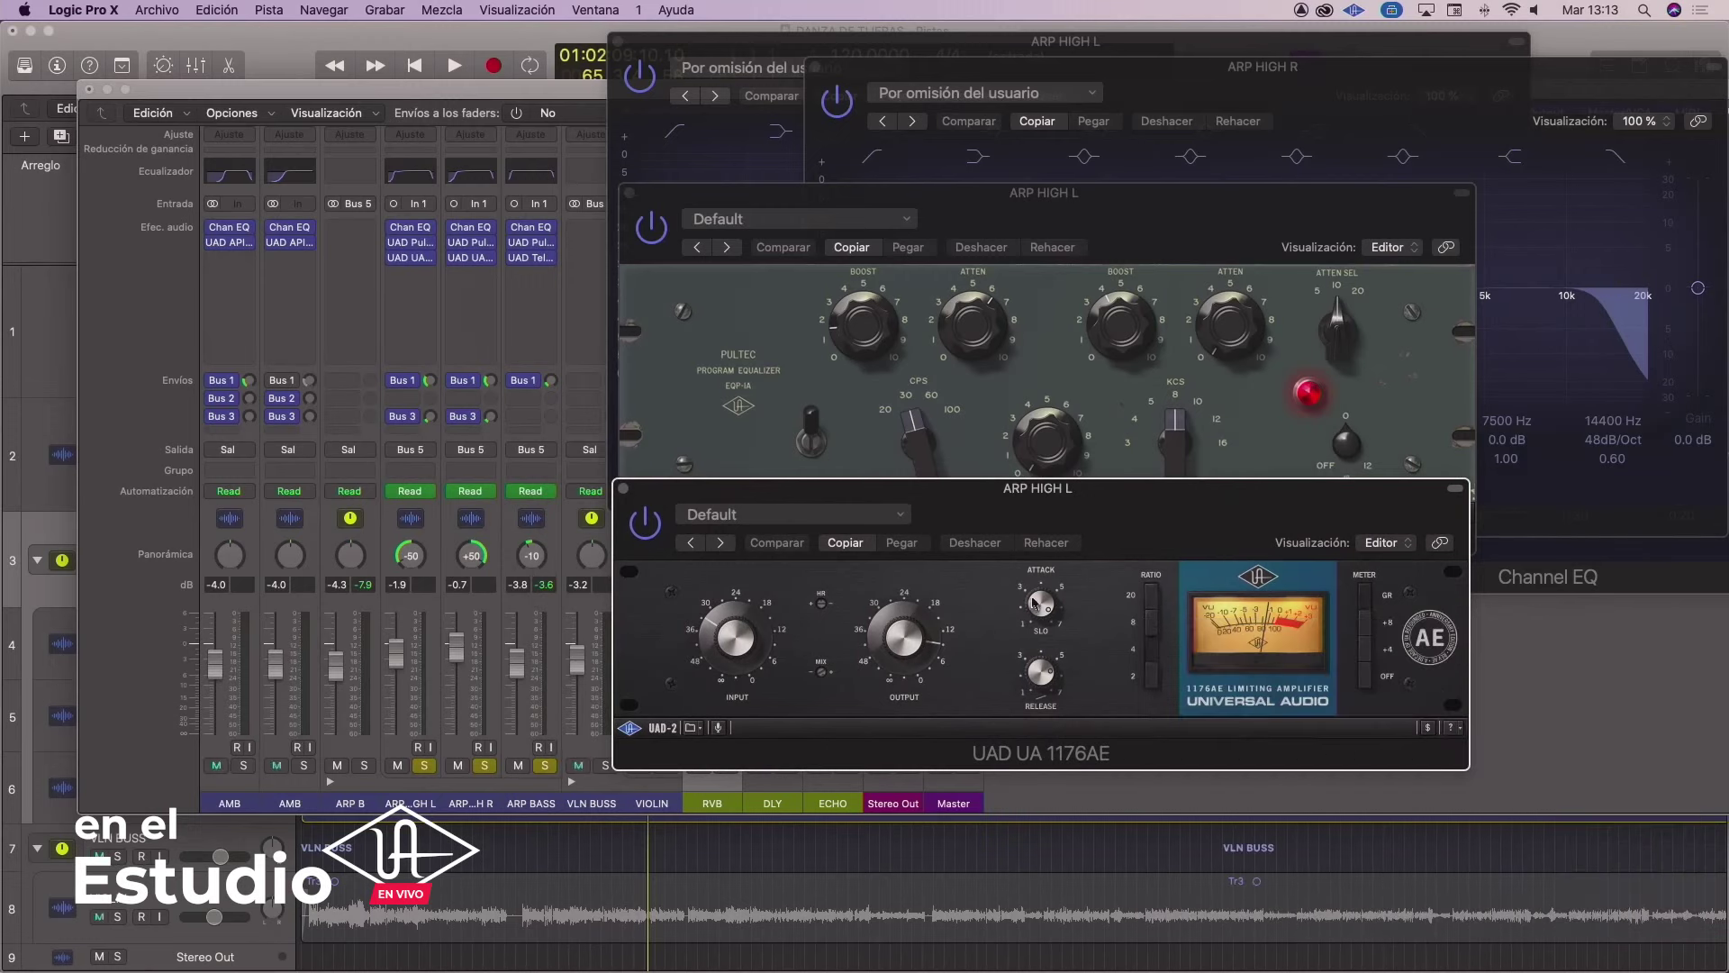
{"action": "left_click_drag", "start_coordinate": [1090, 494], "coordinate": [1109, 442]}
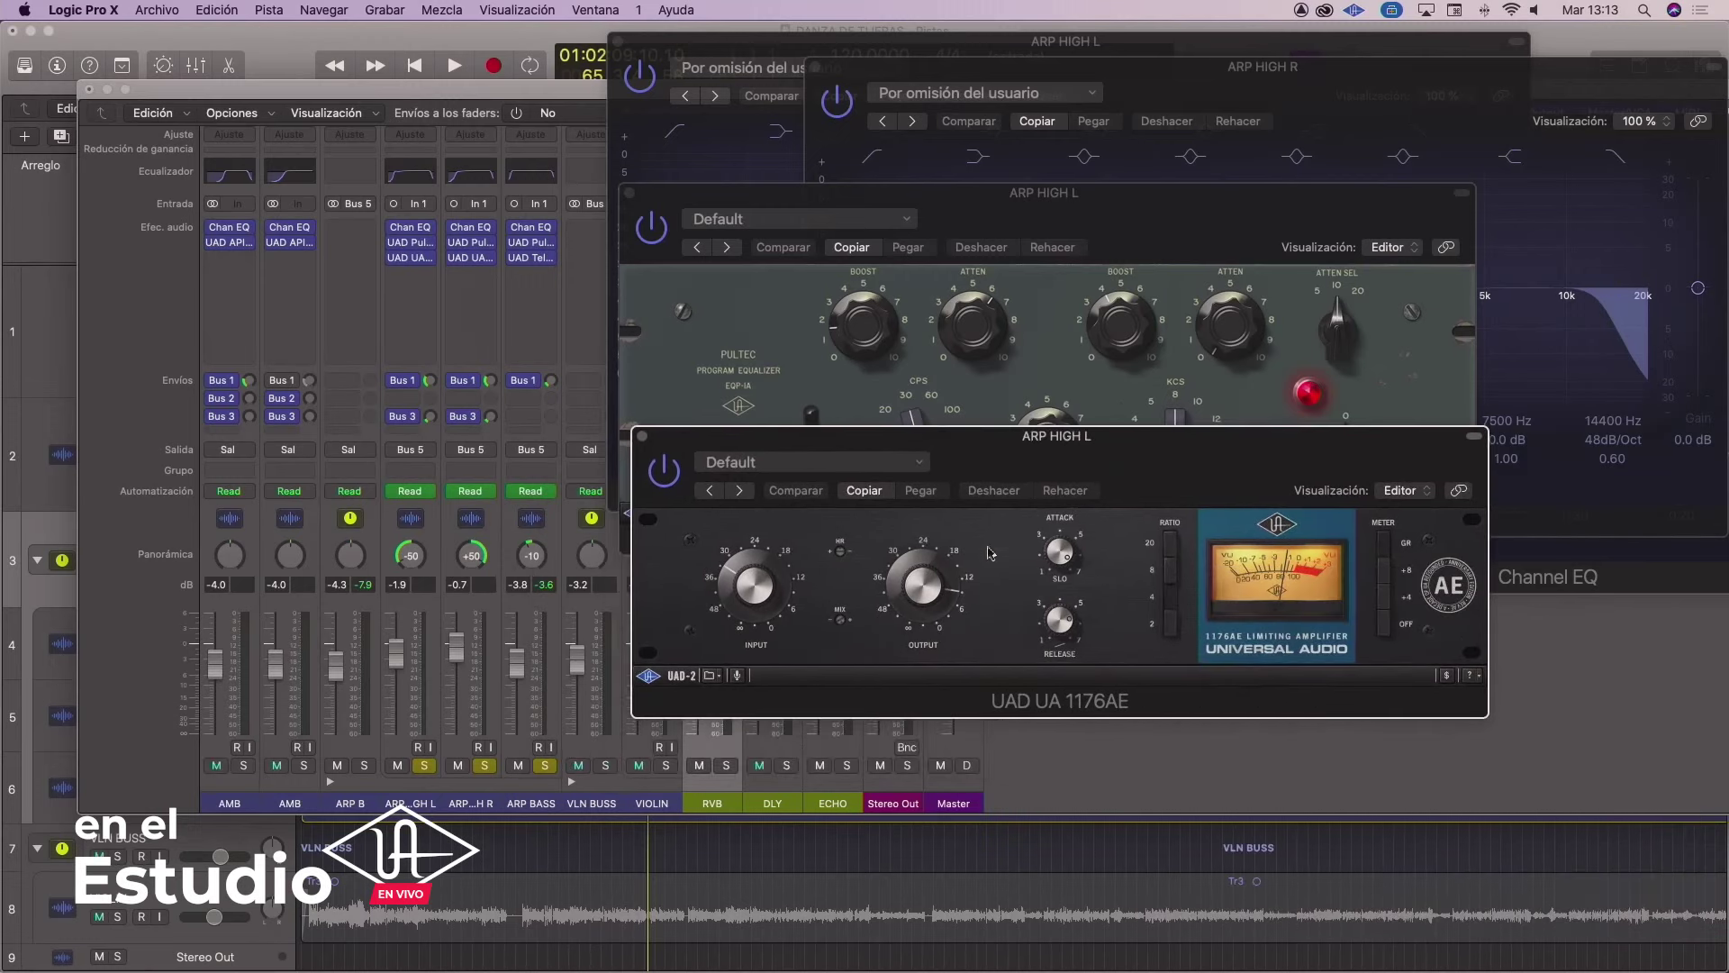
{"action": "left_click_drag", "start_coordinate": [980, 442], "coordinate": [1007, 430]}
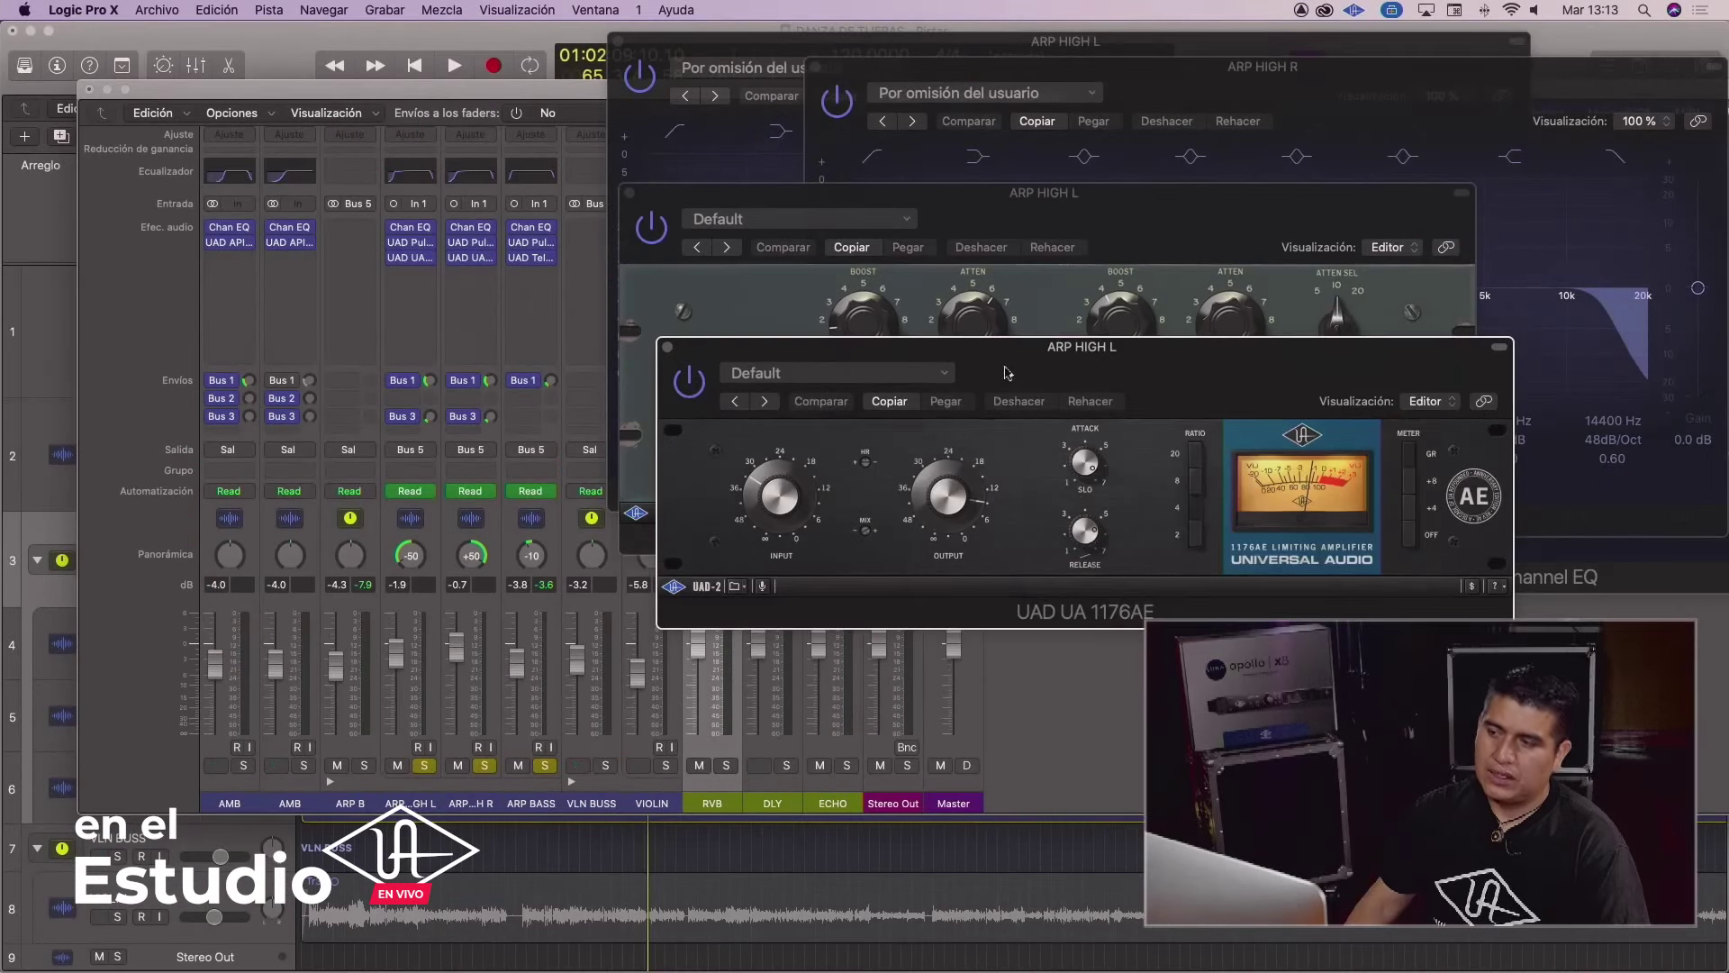
{"action": "left_click_drag", "start_coordinate": [1006, 372], "coordinate": [1017, 345]}
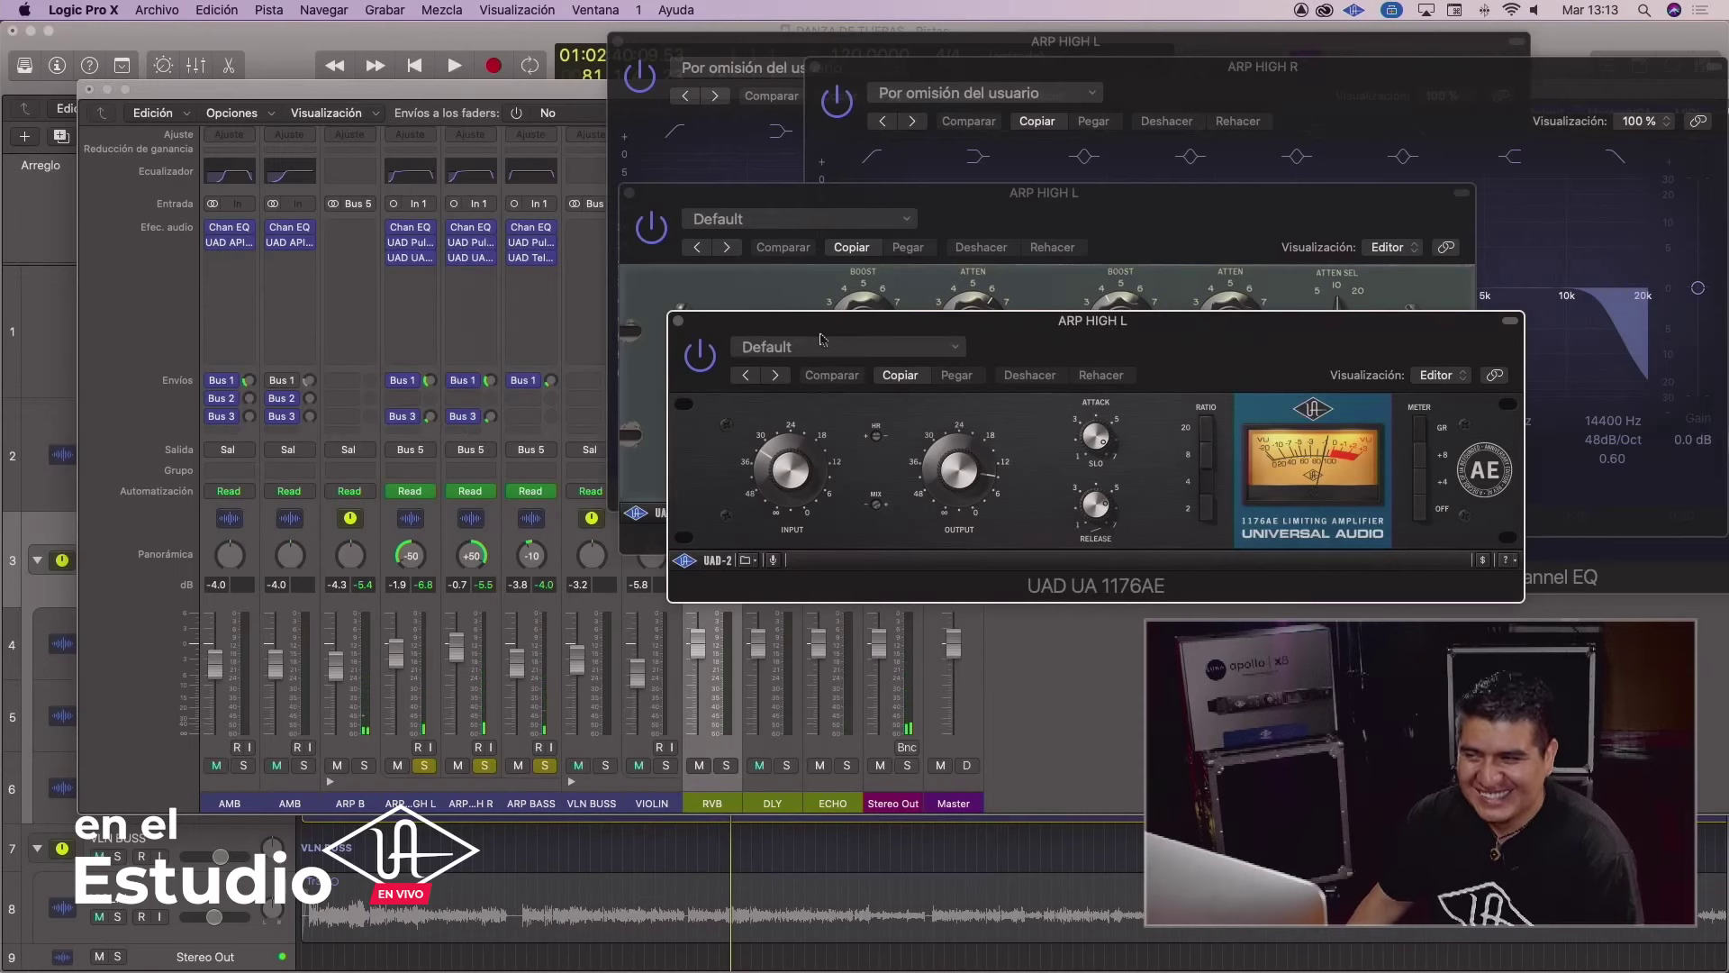
{"action": "left_click_drag", "start_coordinate": [821, 337], "coordinate": [831, 289]}
{"action": "left_click_drag", "start_coordinate": [830, 290], "coordinate": [830, 270]}
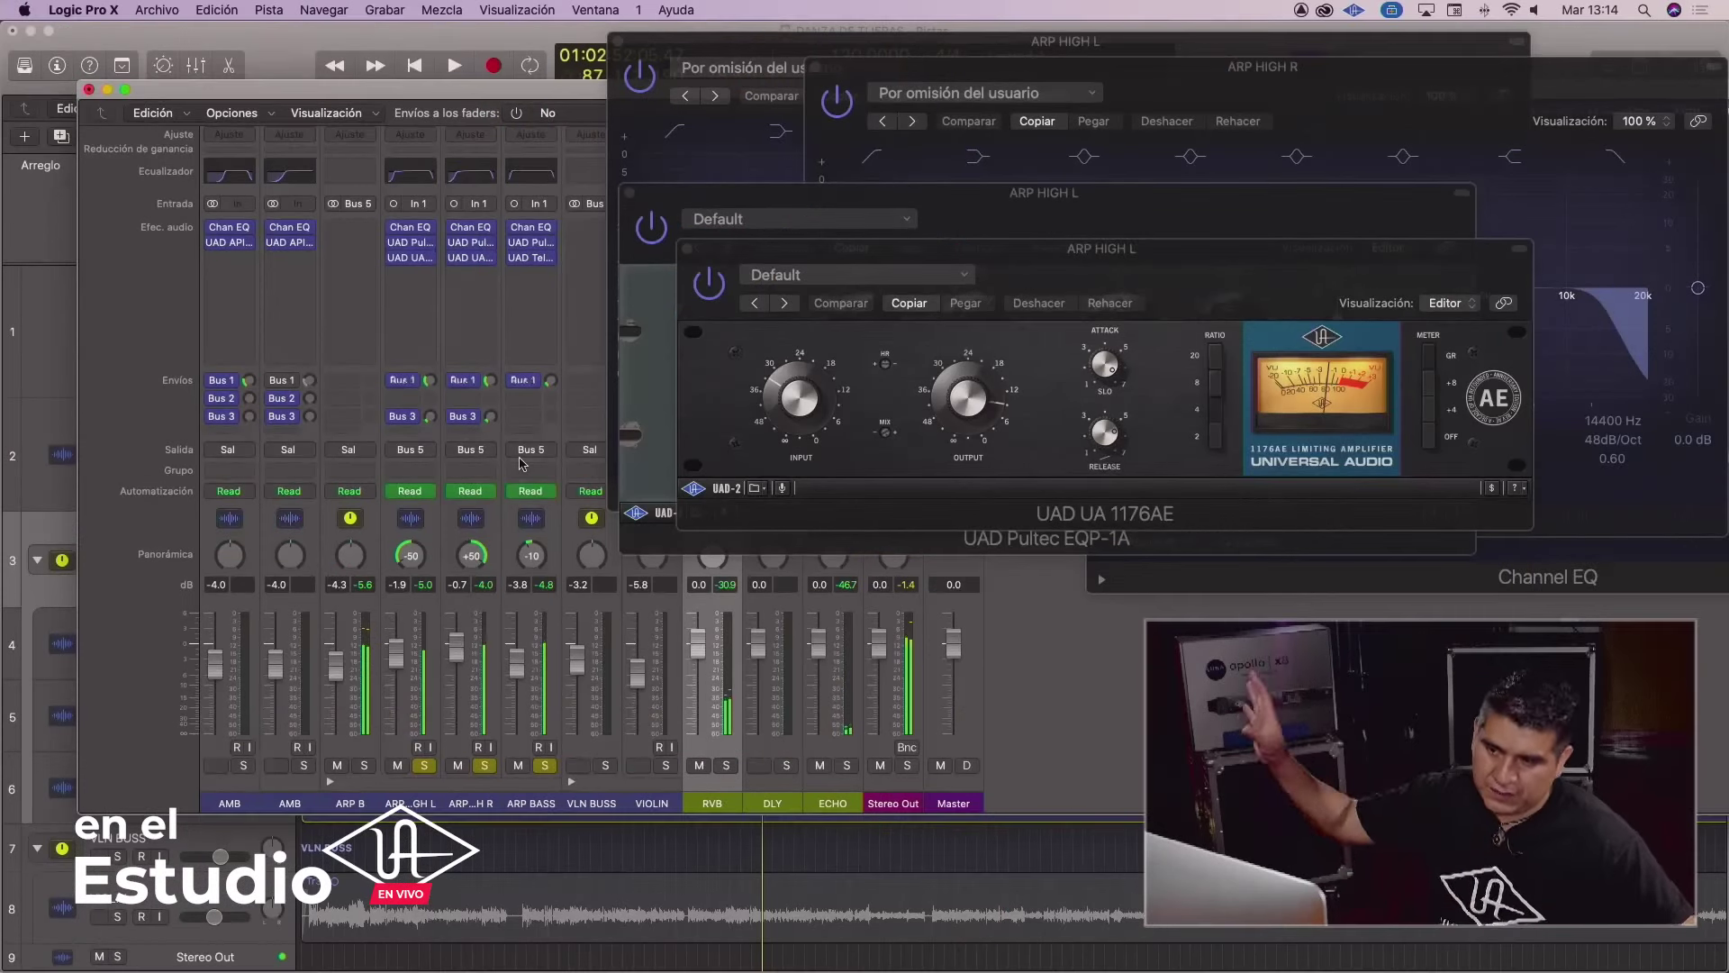
{"action": "left_click_drag", "start_coordinate": [754, 256], "coordinate": [759, 212]}
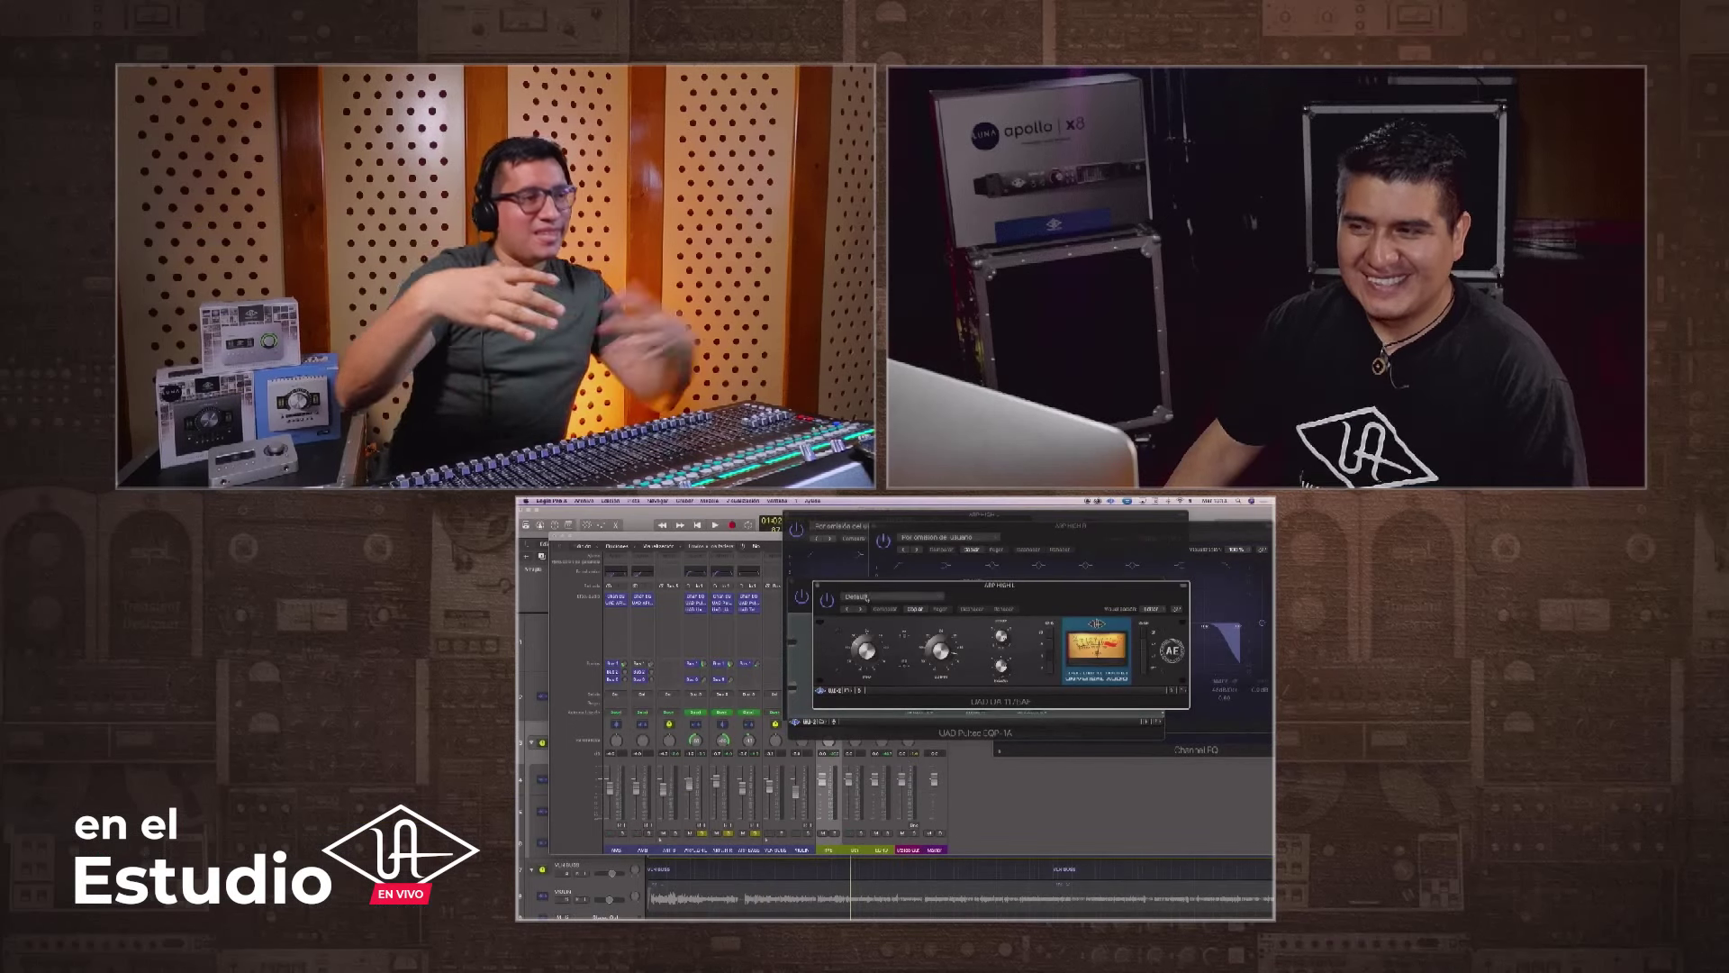
{"action": "left_click_drag", "start_coordinate": [867, 597], "coordinate": [887, 580]}
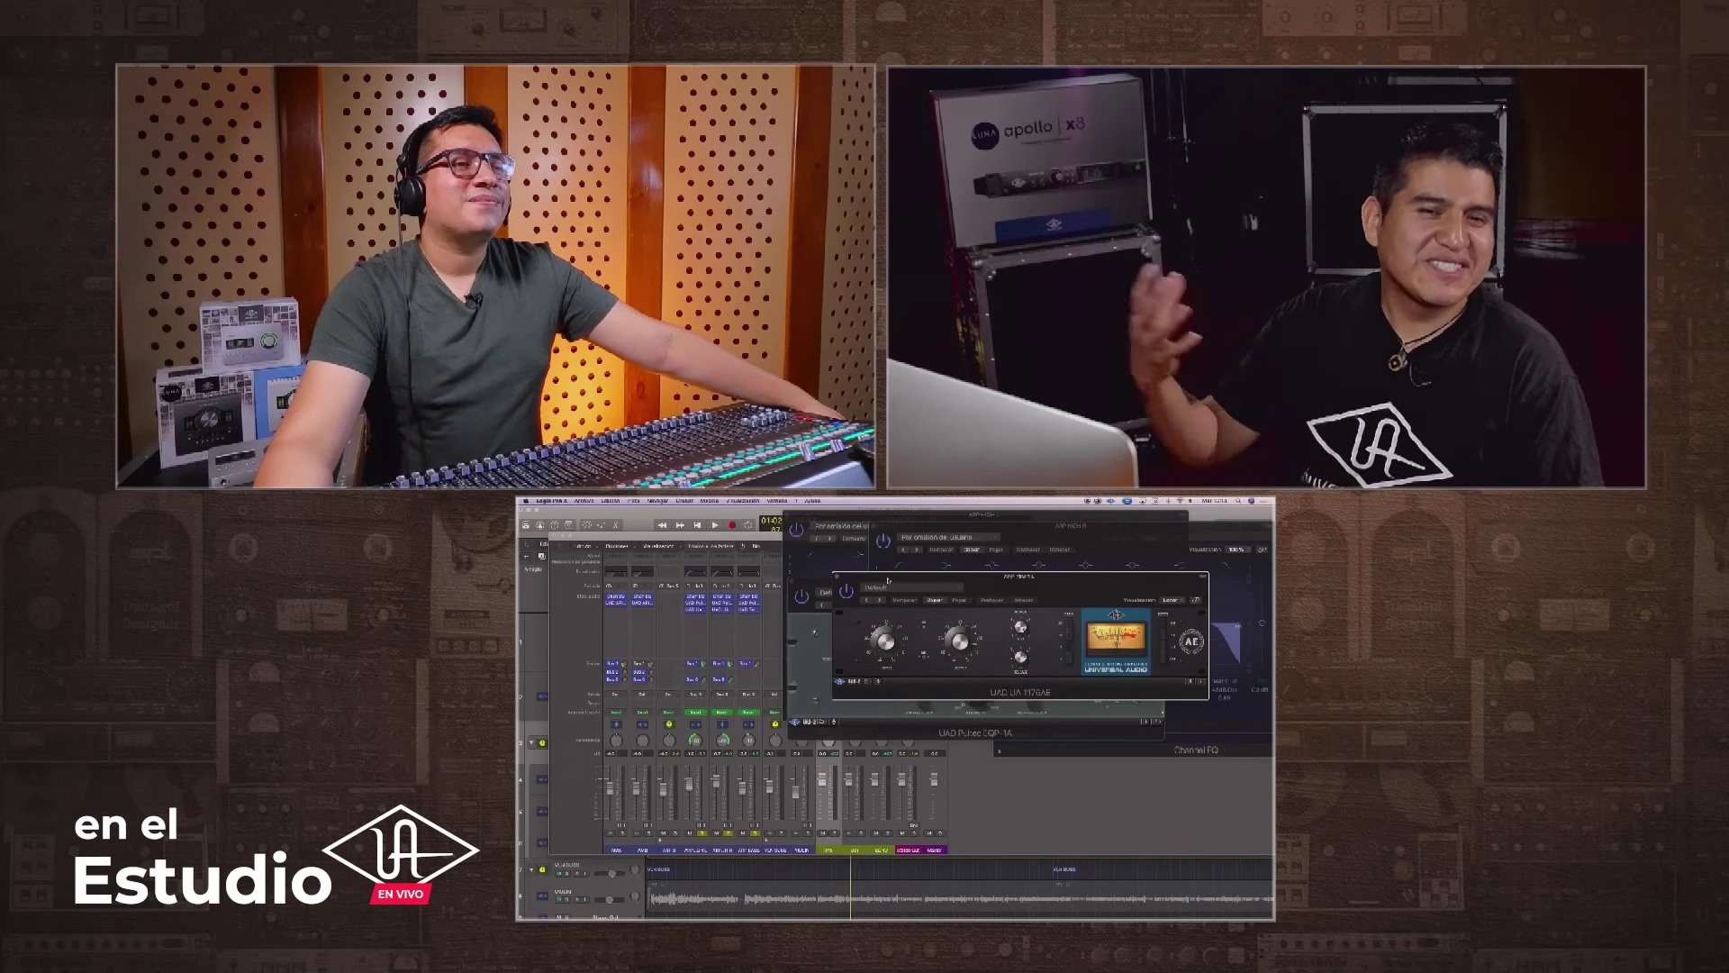
{"action": "left_click_drag", "start_coordinate": [888, 580], "coordinate": [878, 651]}
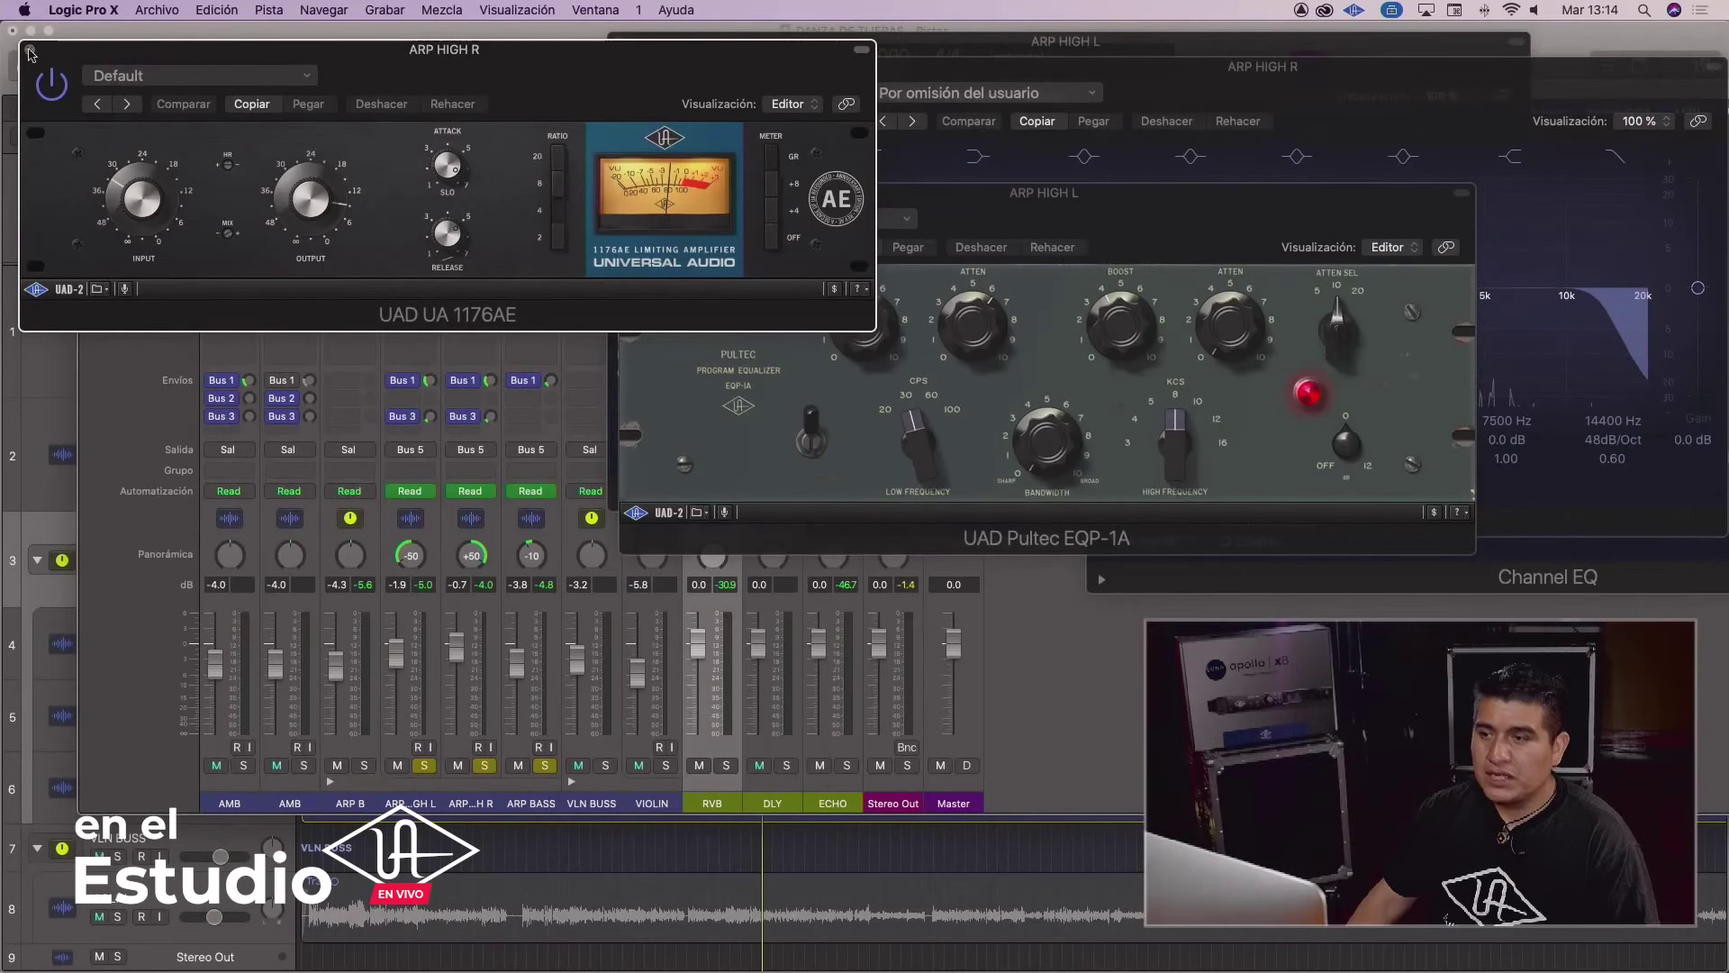
Close the ARP HIGH R UA 1176AE and Channel EQ windows and the ARP HIGH L Pultec EQP-1A window
{"action": "left_click", "coordinate": [29, 54]}
{"action": "left_click", "coordinate": [623, 192]}
{"action": "left_click", "coordinate": [732, 50]}
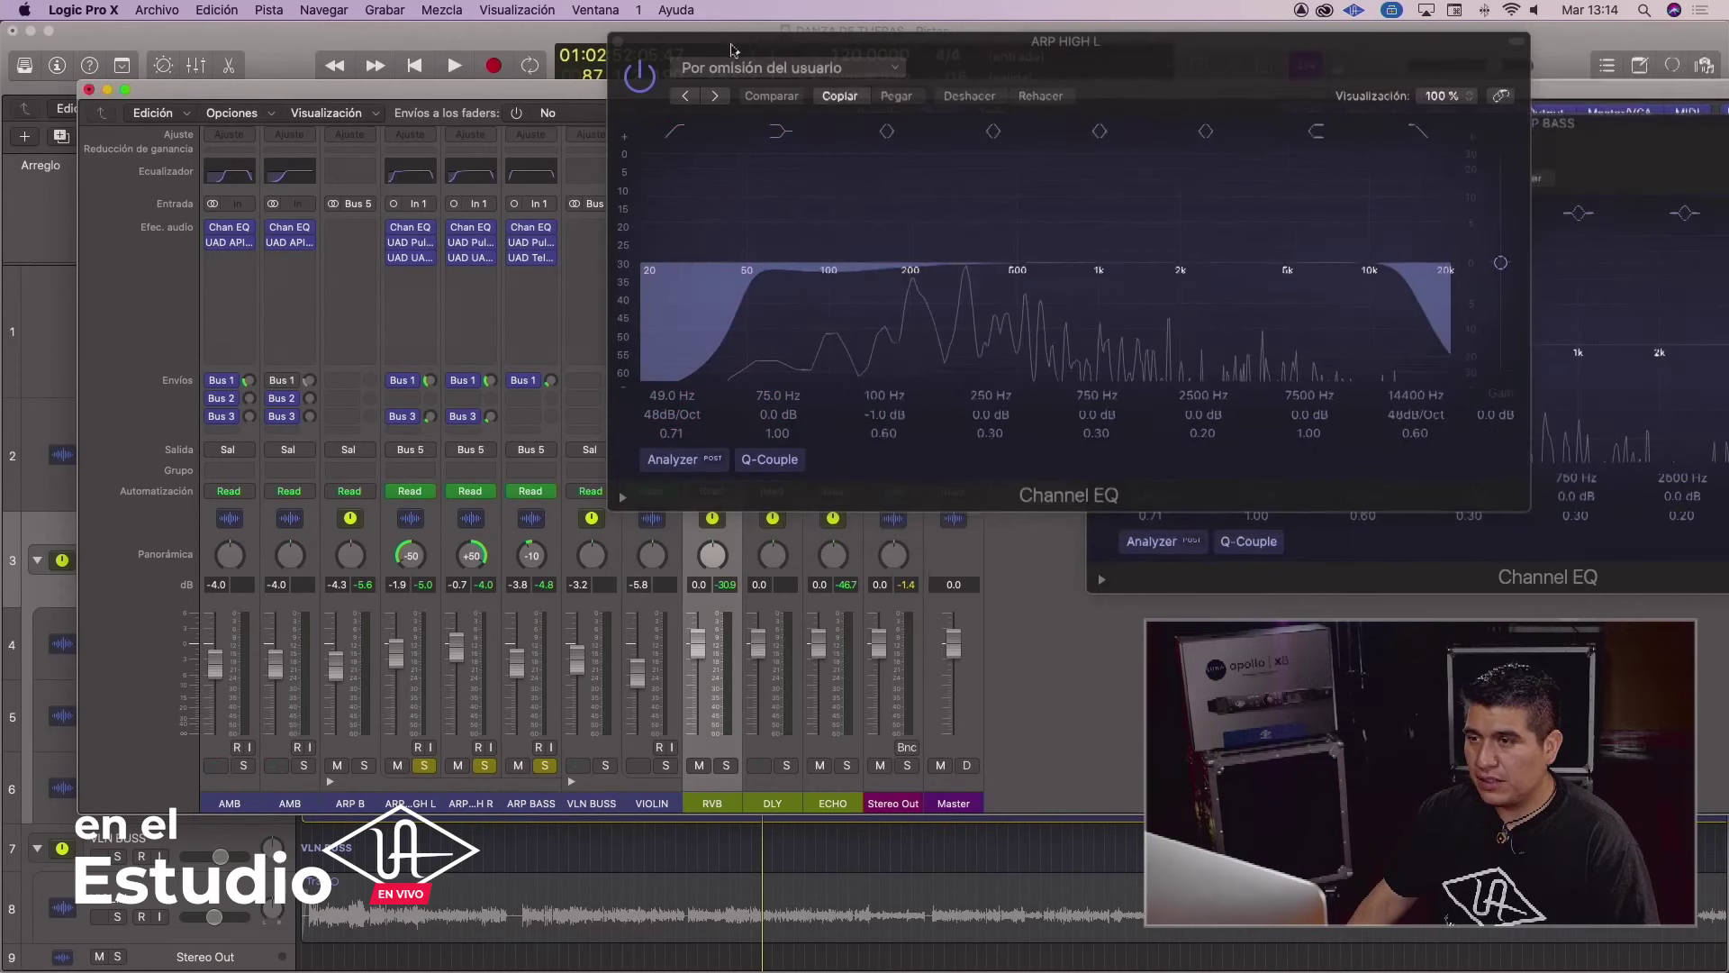